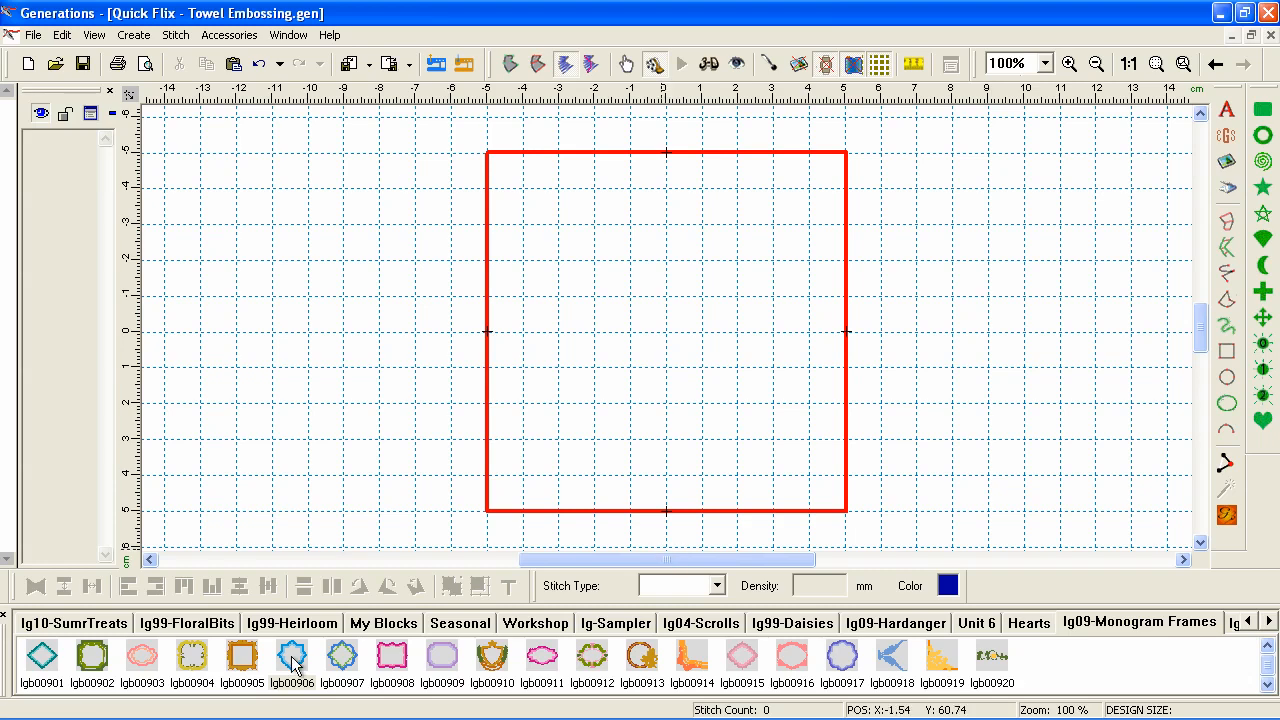
Add the lgb00906 monogram frame to the design and position it horizontally centred inside the hoop.
{"action": "left_click_drag", "start_coordinate": [293, 665], "coordinate": [703, 307]}
{"action": "left_click_drag", "start_coordinate": [766, 371], "coordinate": [726, 379]}
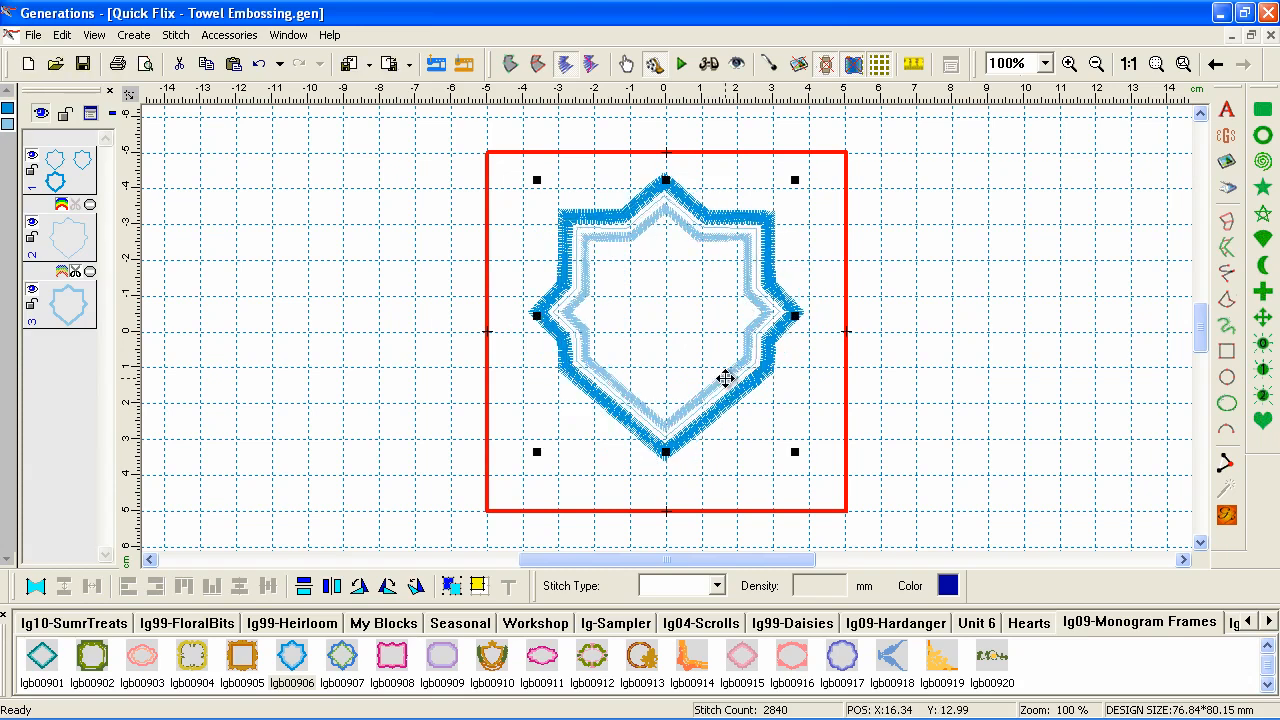
Resize the frame to 100 mm wide with its aspect ratio maintained, and regenerate its stitches.
{"action": "left_click", "coordinate": [478, 587]}
{"action": "type", "text": "100"}
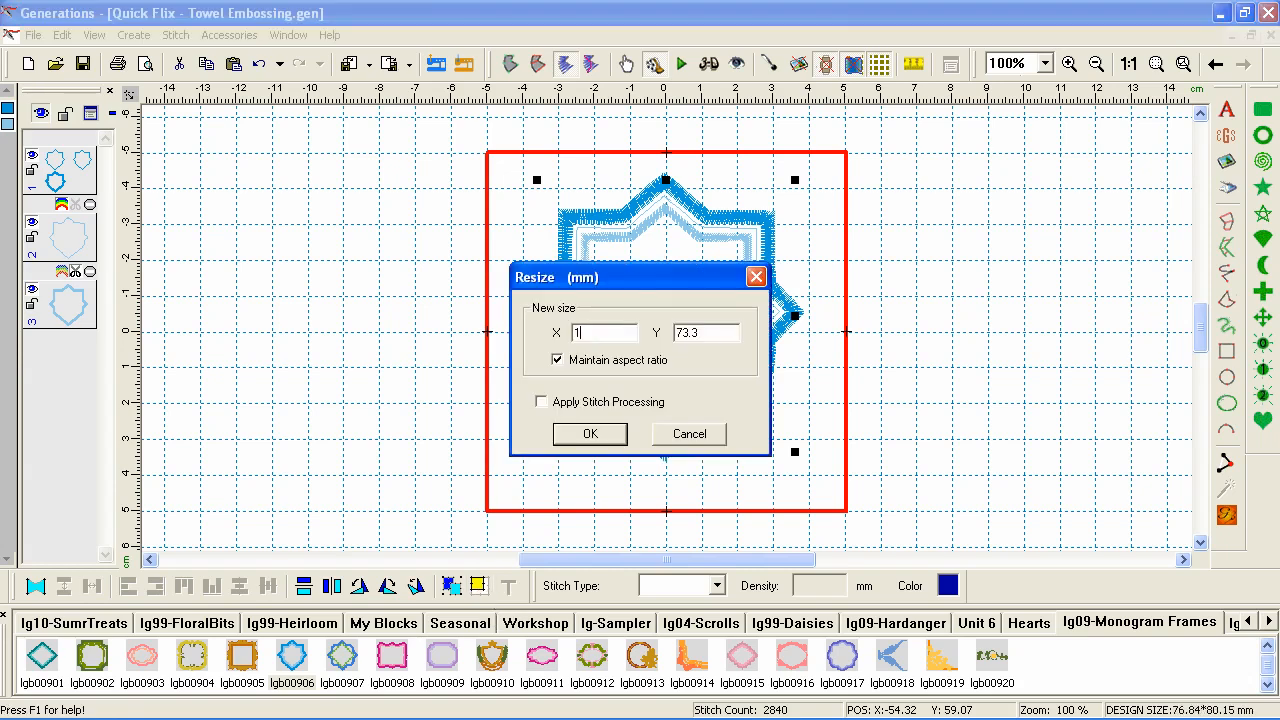
{"action": "left_click", "coordinate": [590, 434]}
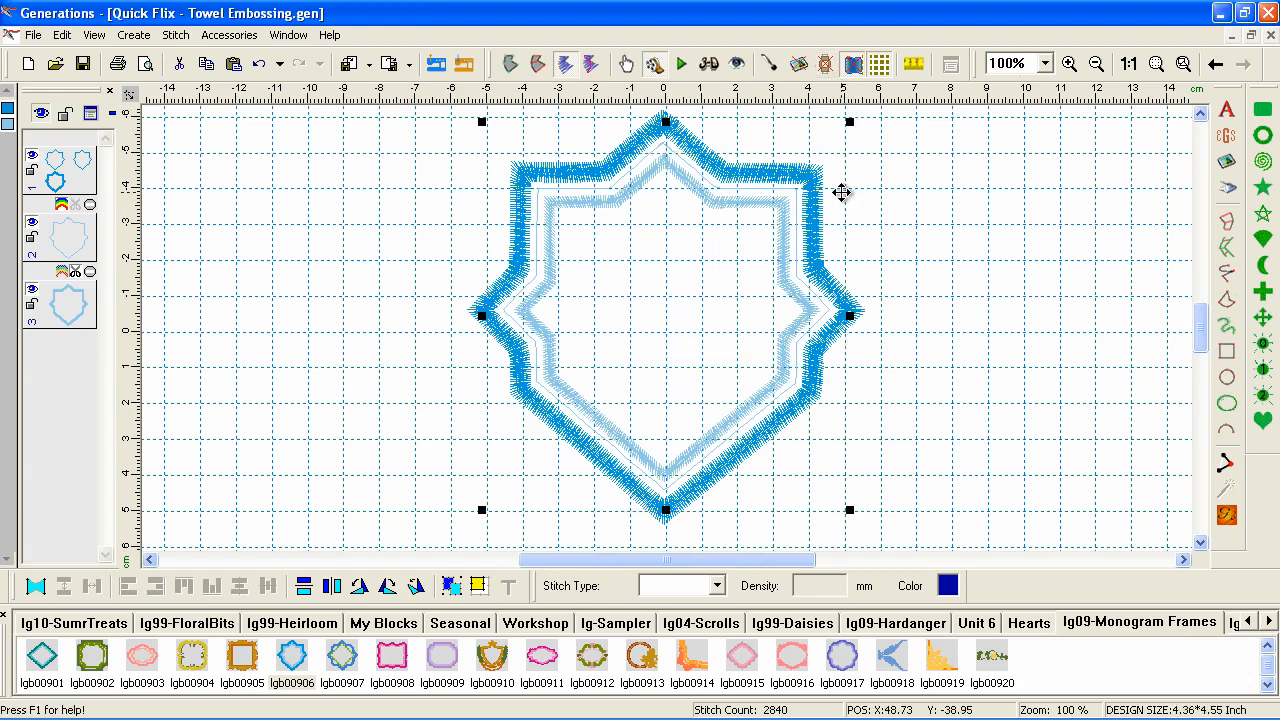
{"action": "left_click", "coordinate": [1234, 518]}
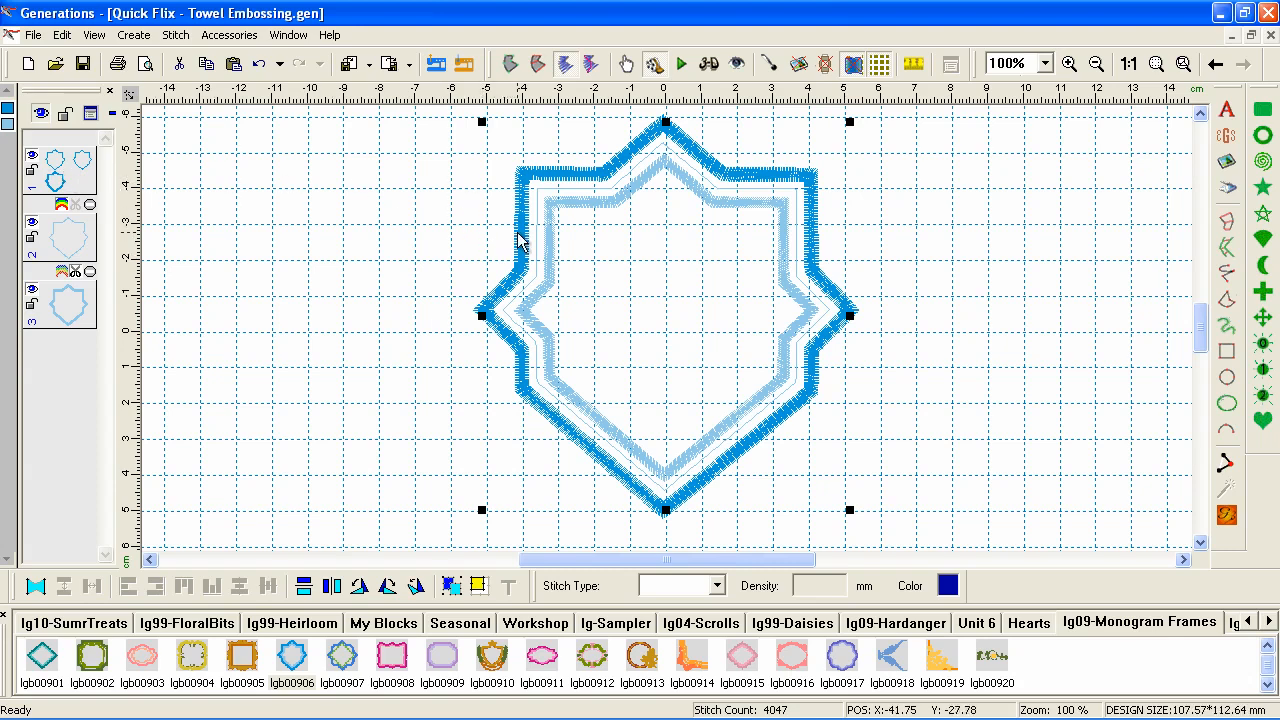
Lock the frame's outer applique border and ungroup the frame into separate objects.
{"action": "left_click", "coordinate": [58, 176]}
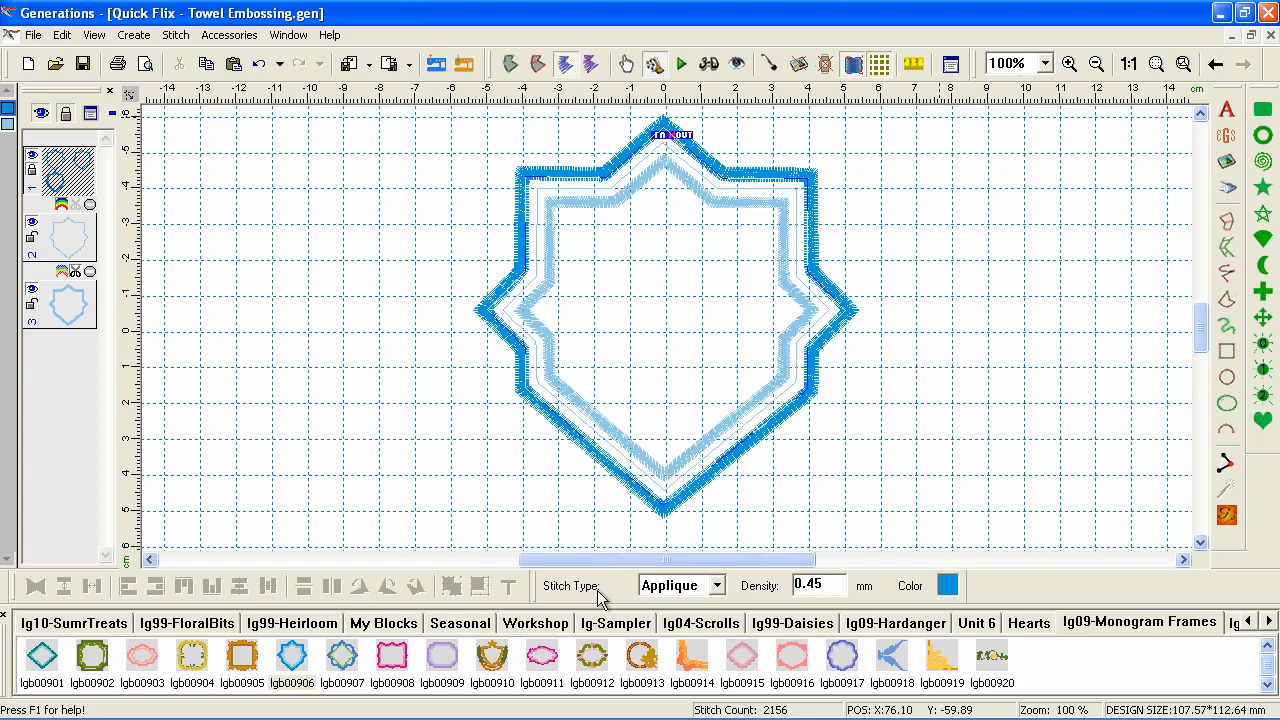
{"action": "left_click", "coordinate": [760, 500]}
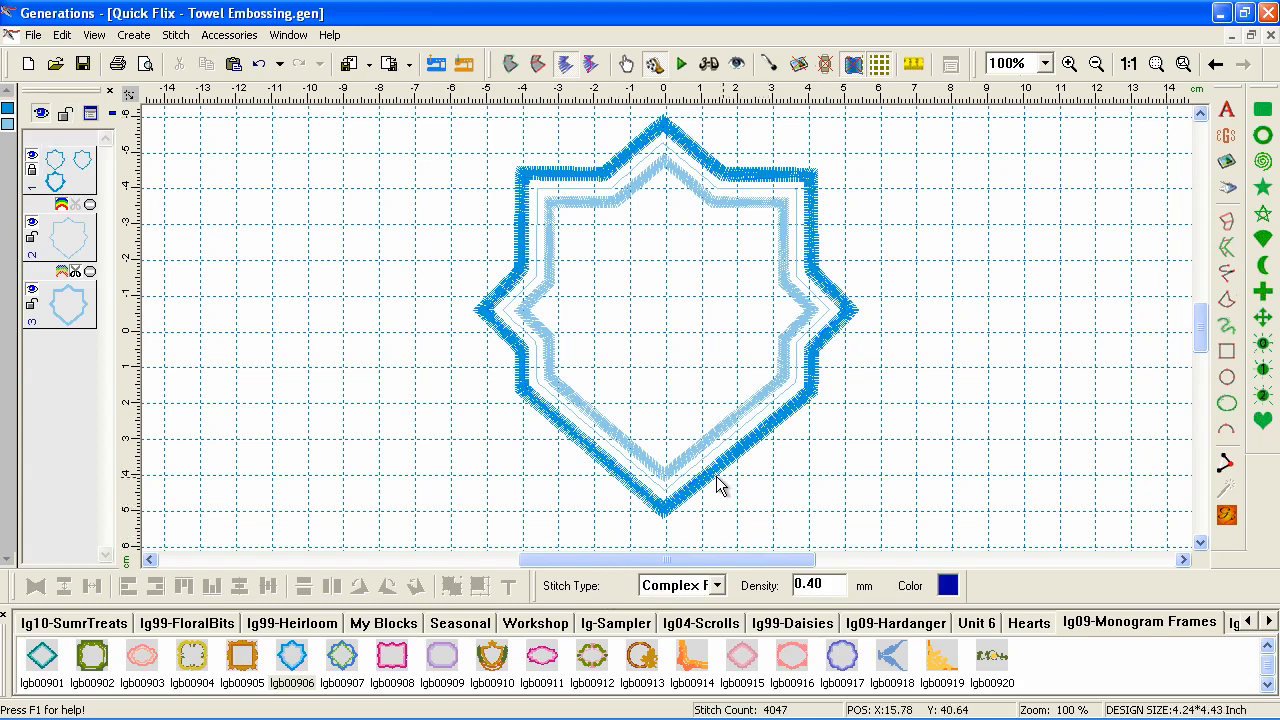
{"action": "left_click", "coordinate": [714, 480]}
{"action": "left_click", "coordinate": [451, 587]}
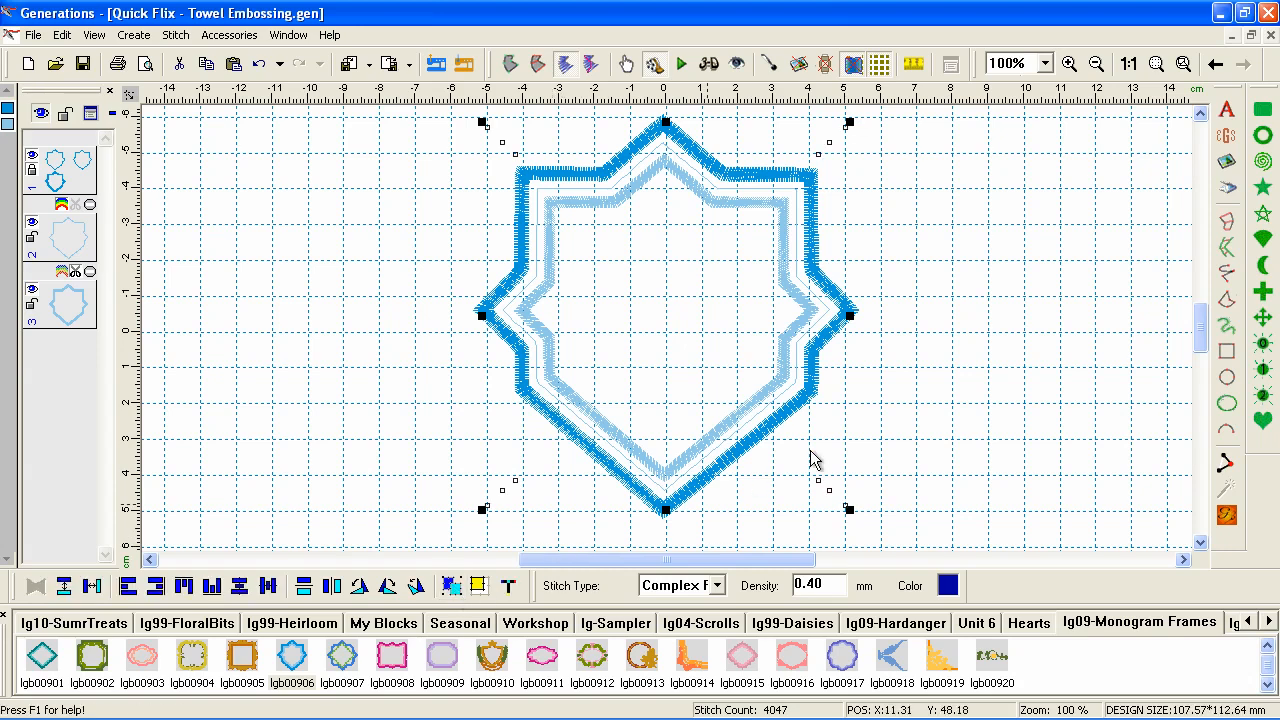
Delete the two inner frame objects while the outer border is hidden, and restore the border's visibility.
{"action": "left_click", "coordinate": [32, 157]}
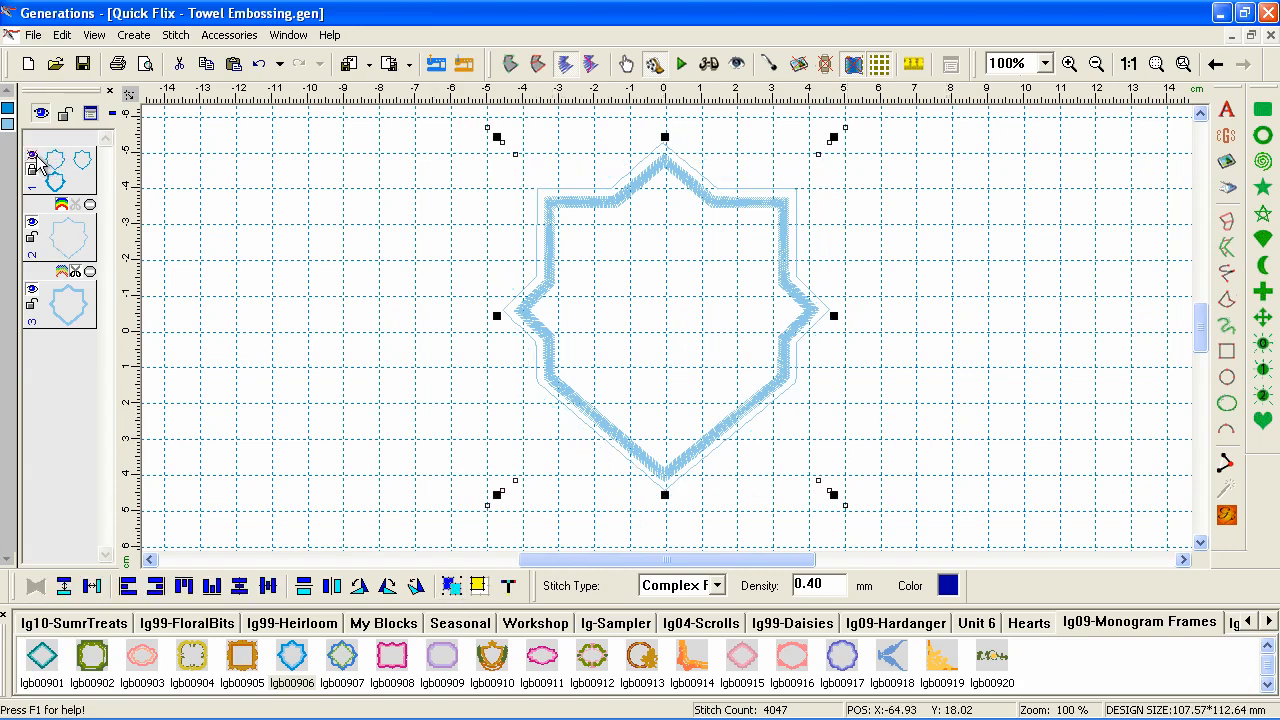
{"action": "left_click", "coordinate": [972, 216]}
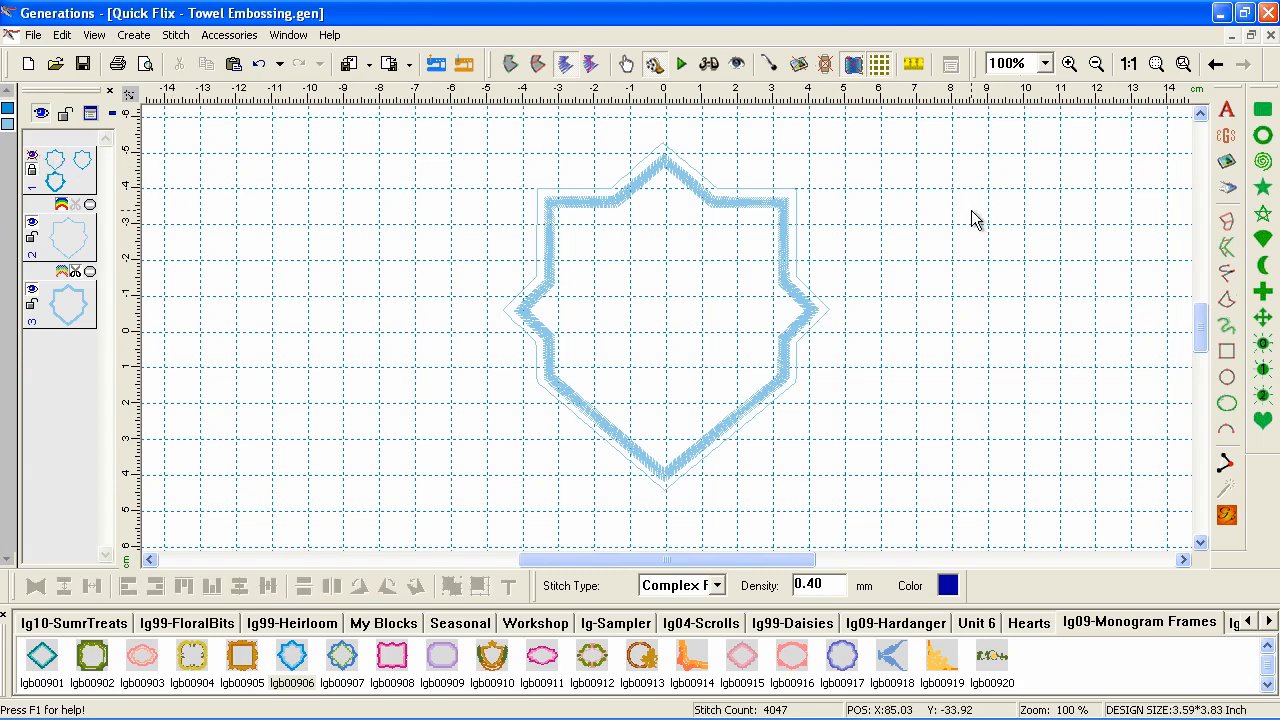
{"action": "left_click_drag", "start_coordinate": [418, 135], "coordinate": [914, 508]}
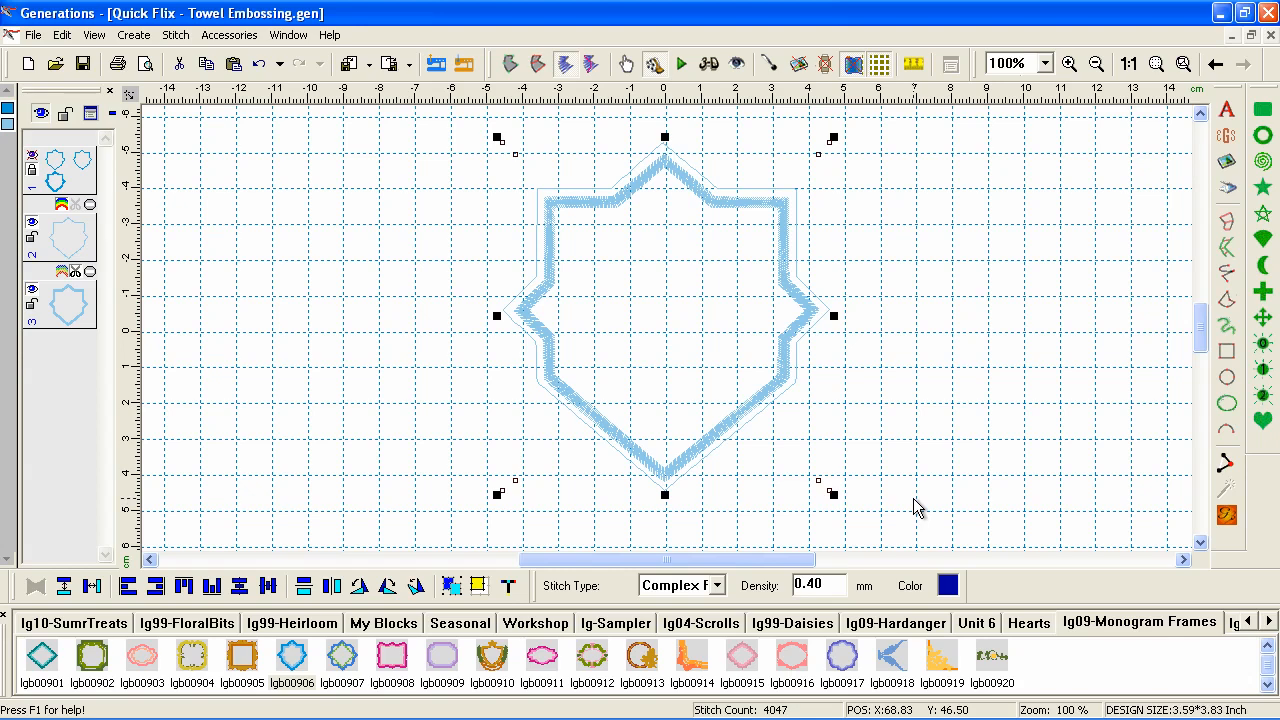
{"action": "key", "text": "Delete"}
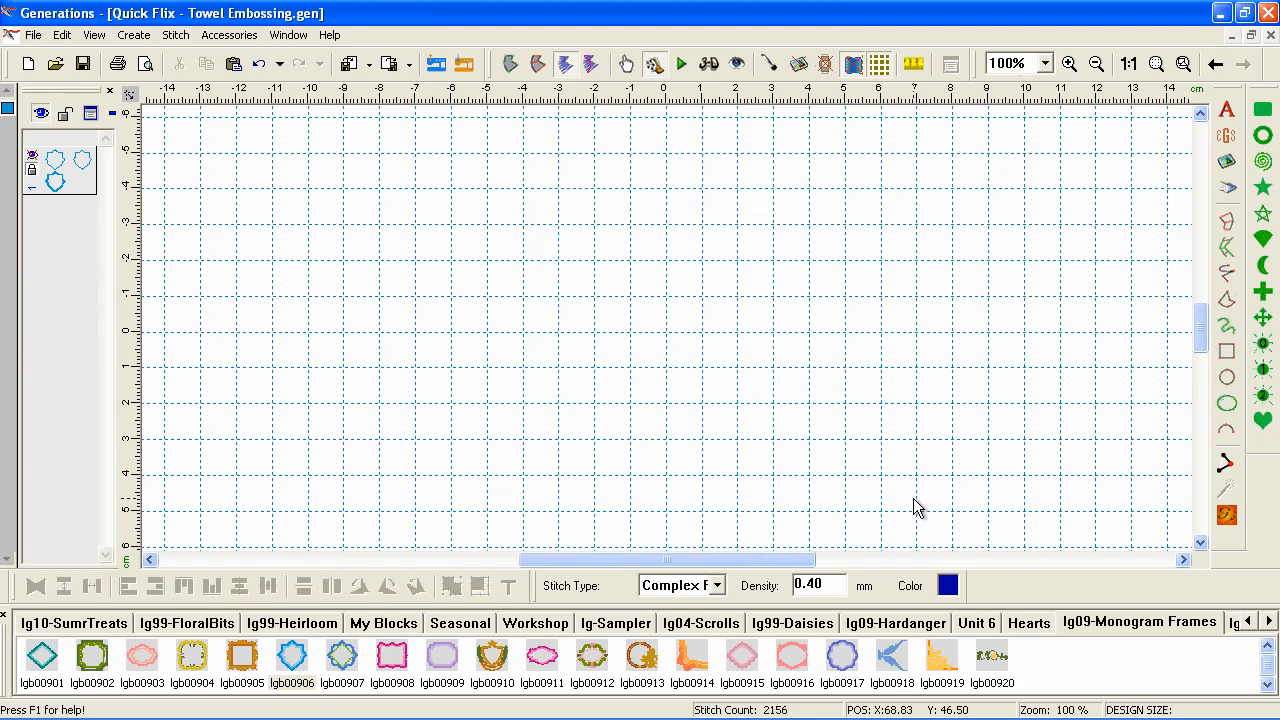
{"action": "left_click", "coordinate": [31, 156]}
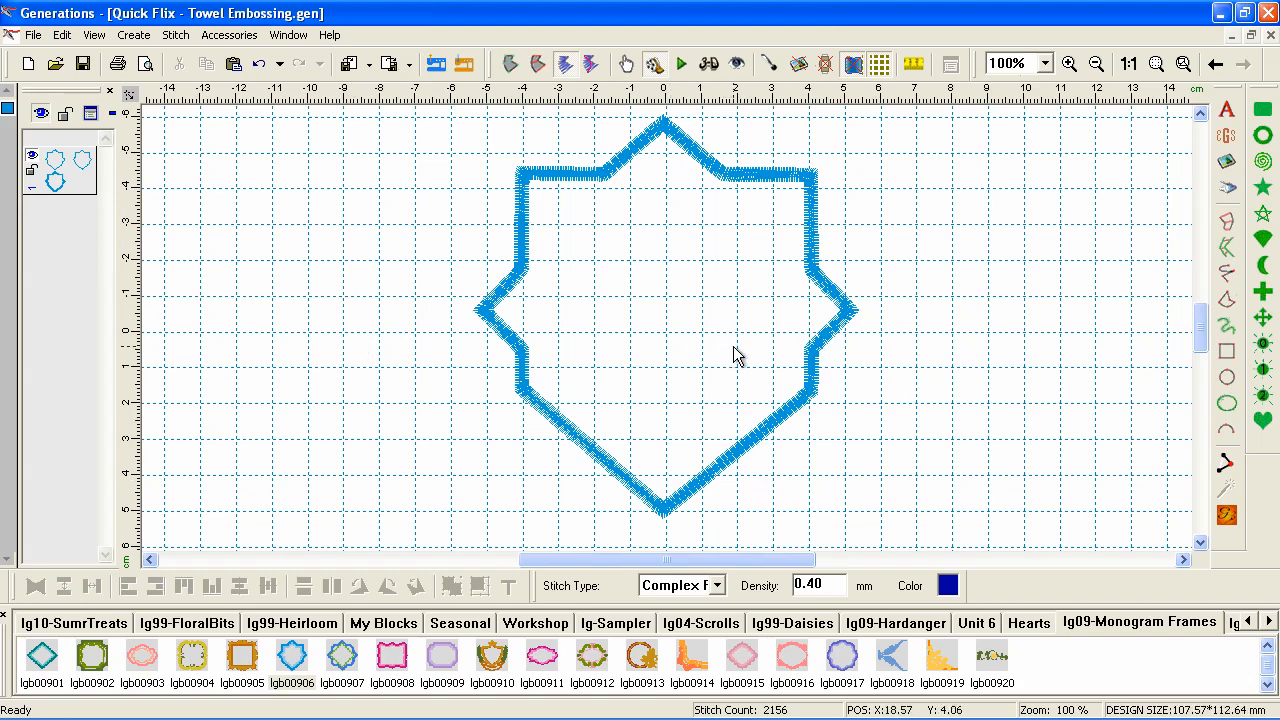
Insert the letter G in bold BernhardTango BT at size 50 mm inside the frame.
{"action": "left_click", "coordinate": [1228, 112]}
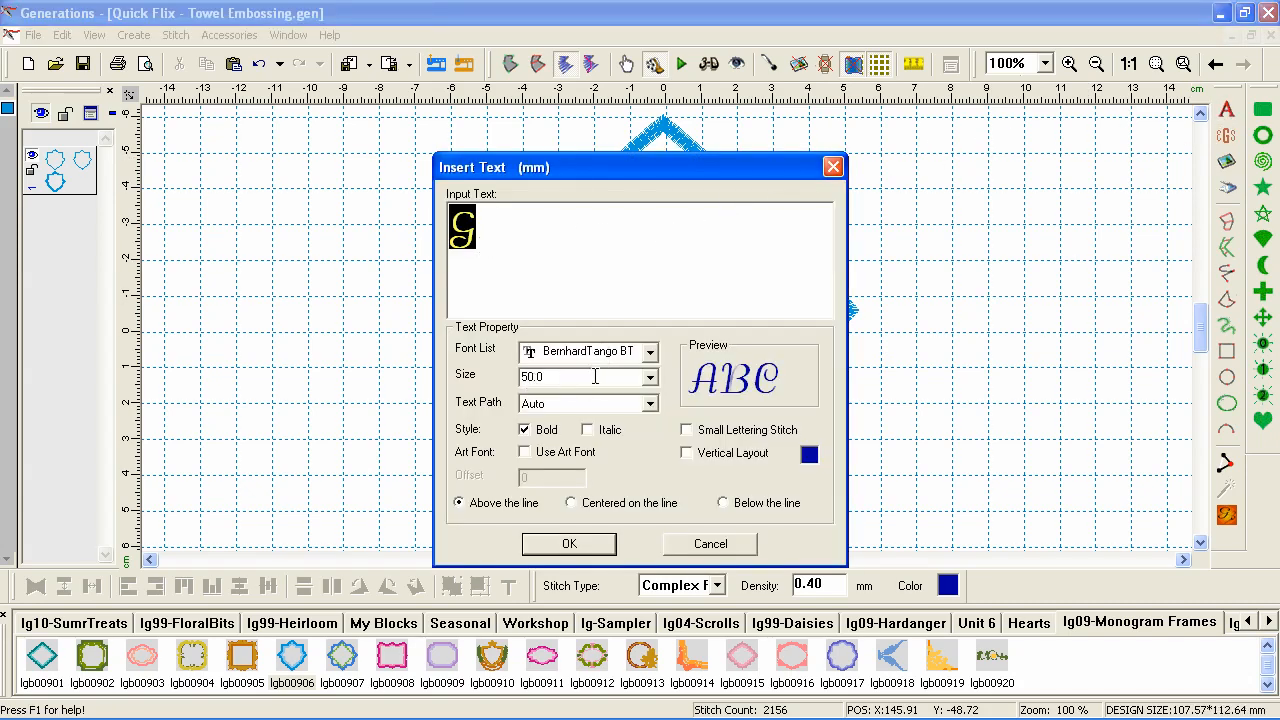
{"action": "left_click", "coordinate": [646, 355]}
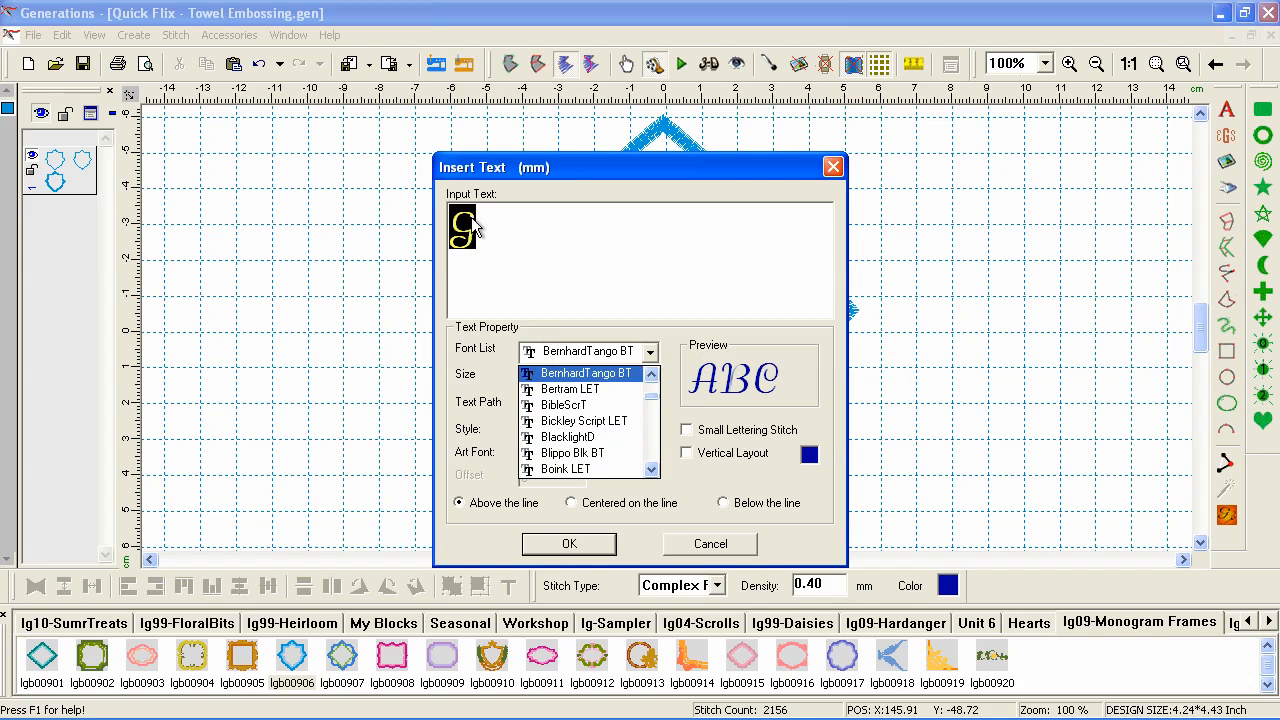
{"action": "left_click", "coordinate": [503, 490]}
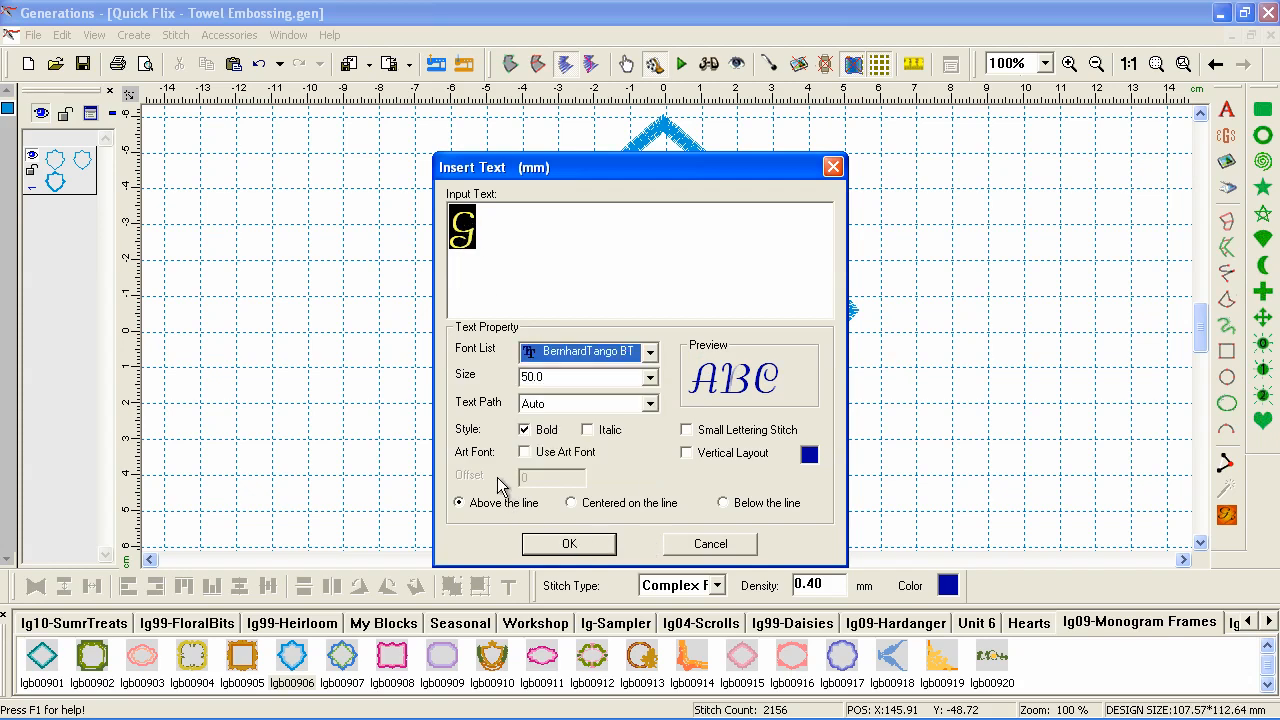
{"action": "left_click", "coordinate": [568, 546]}
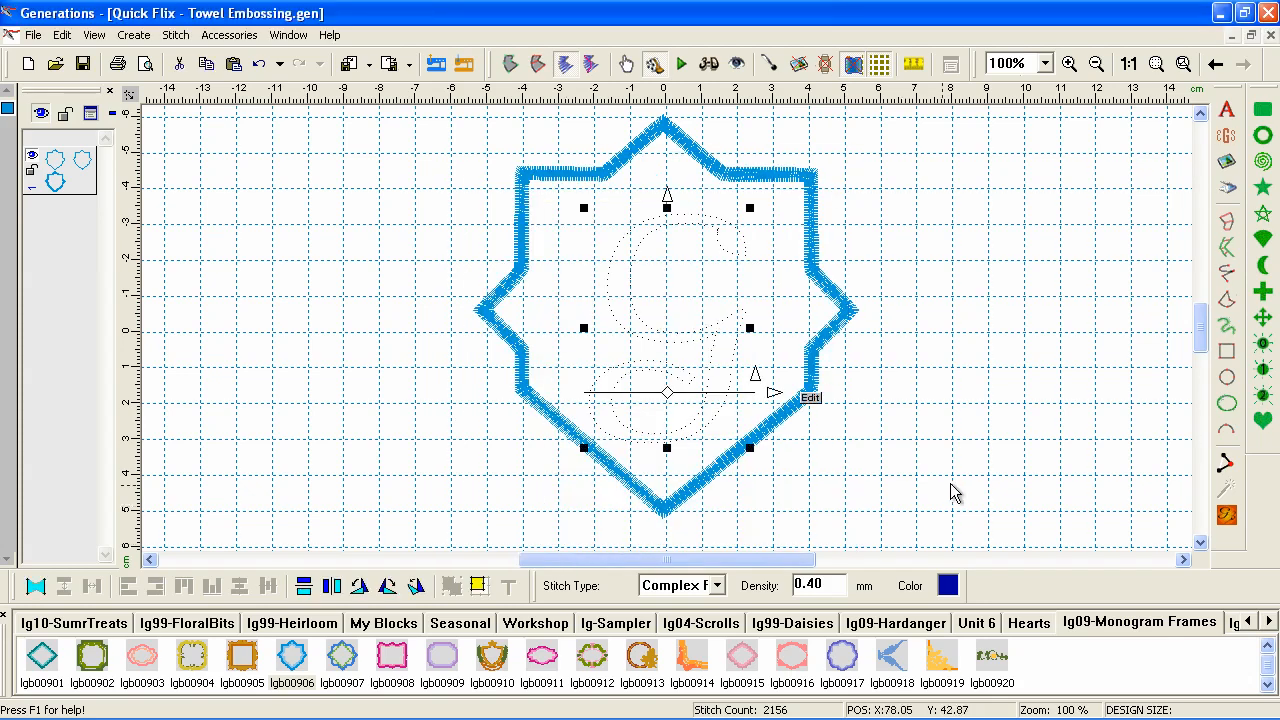
Generate the letter's stitches, and enlarge it to about 1.85 by 2.68 inches, shifted slightly up and left in the frame.
{"action": "left_click", "coordinate": [1226, 514]}
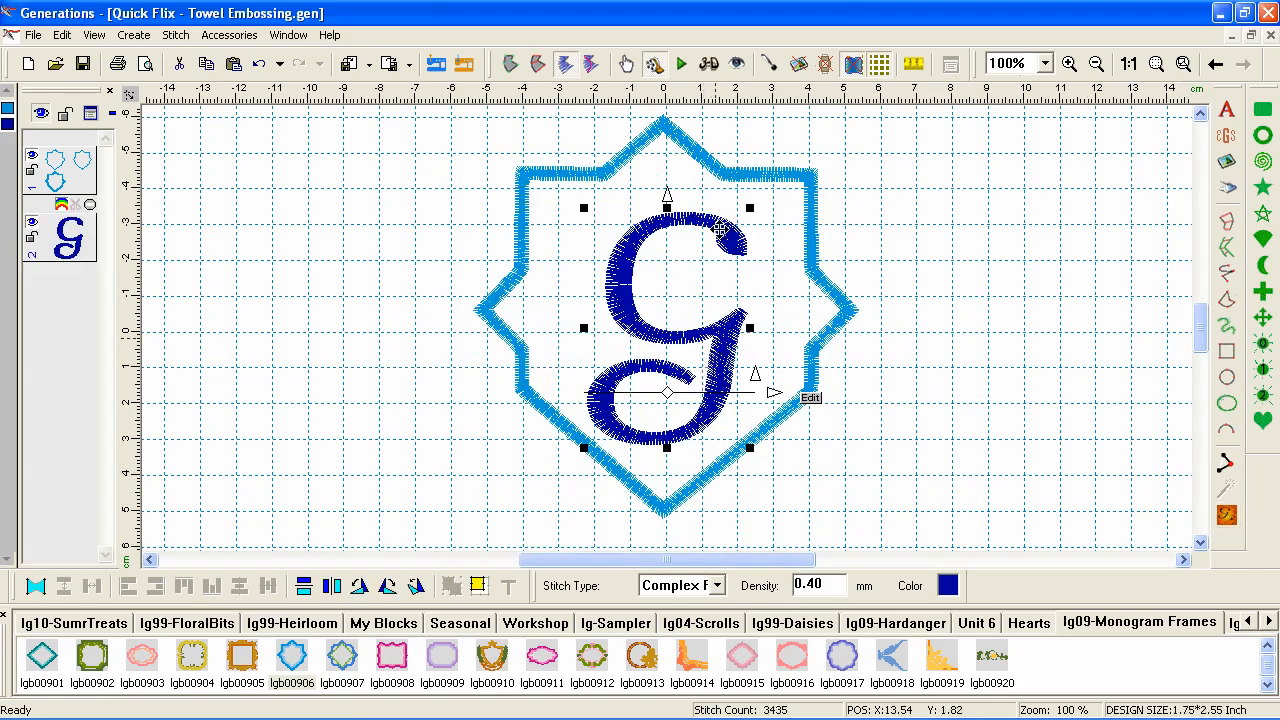
{"action": "left_click_drag", "start_coordinate": [748, 207], "coordinate": [766, 201]}
{"action": "left_click_drag", "start_coordinate": [725, 328], "coordinate": [714, 314]}
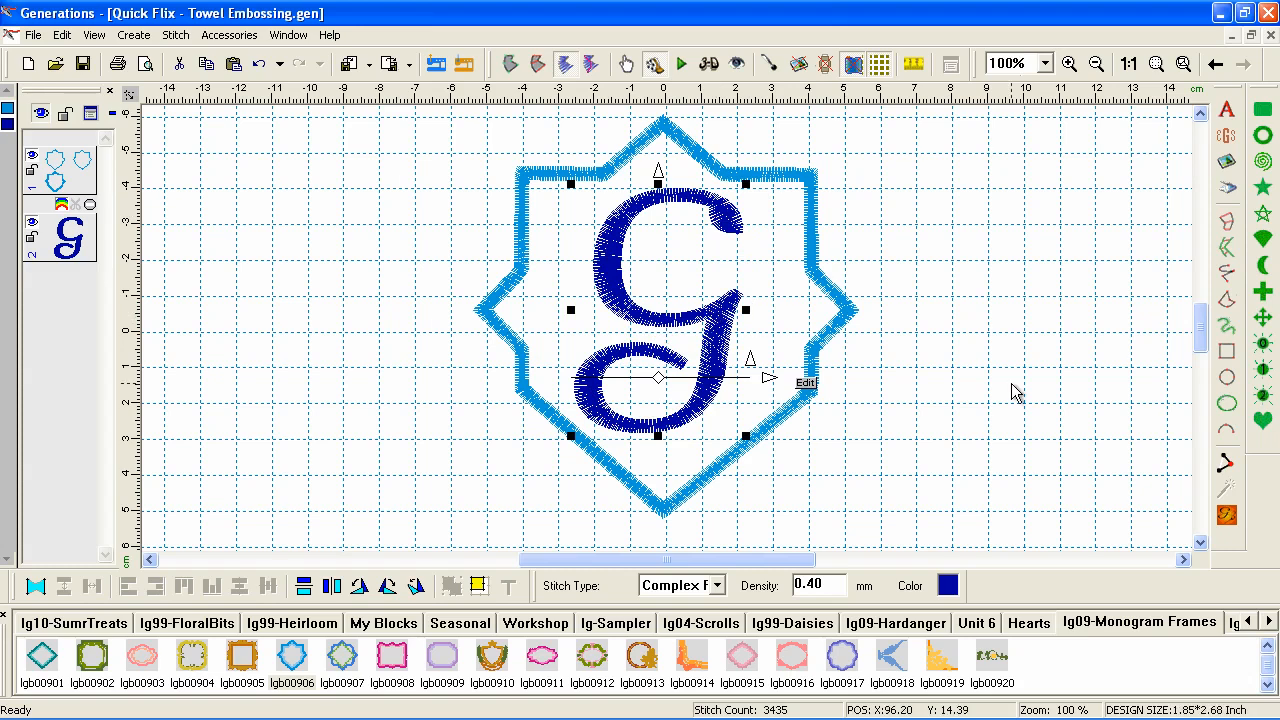
Duplicate the applique border and change the copy's stitch type to Complex Fill.
{"action": "left_click", "coordinate": [70, 172]}
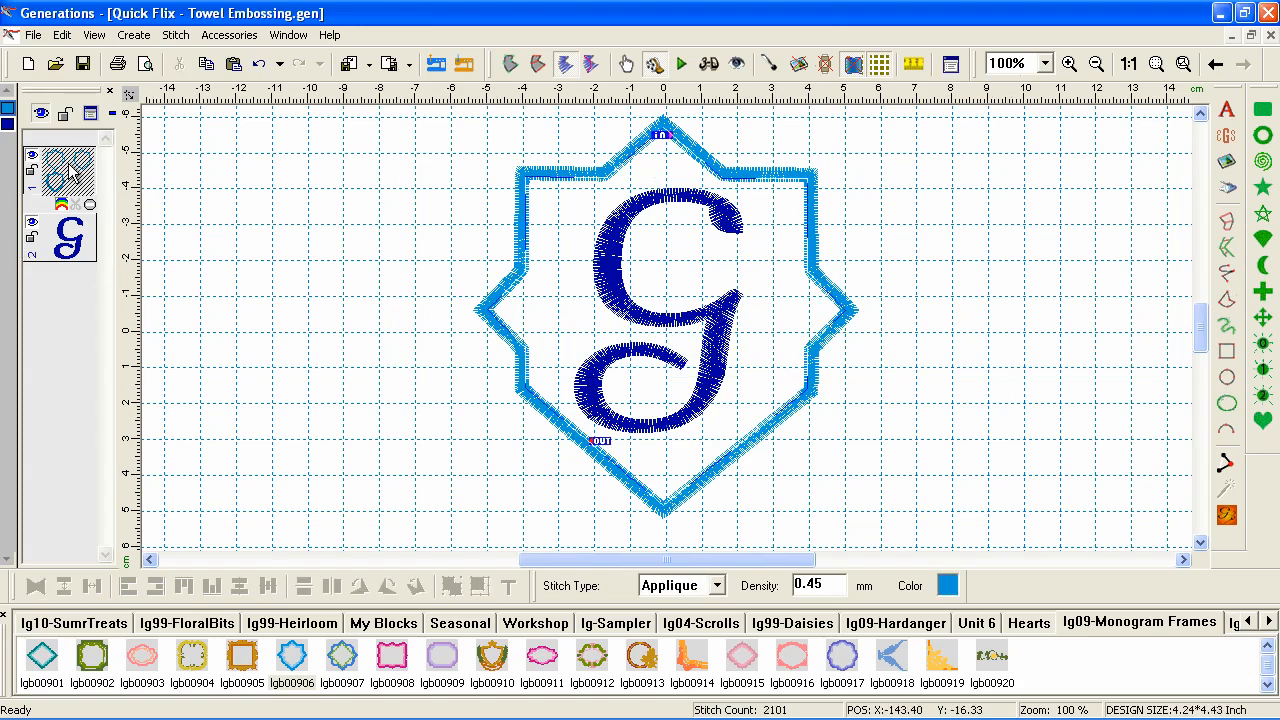
{"action": "left_click", "coordinate": [233, 64]}
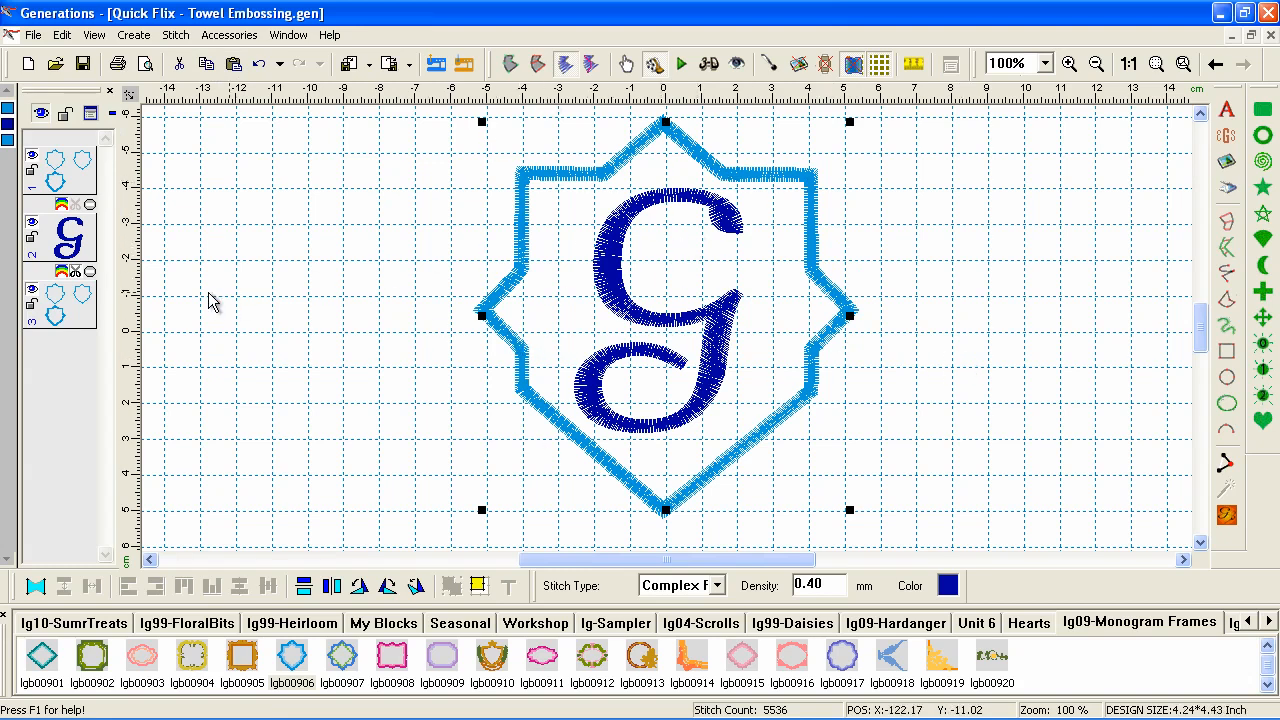
{"action": "left_click", "coordinate": [70, 316]}
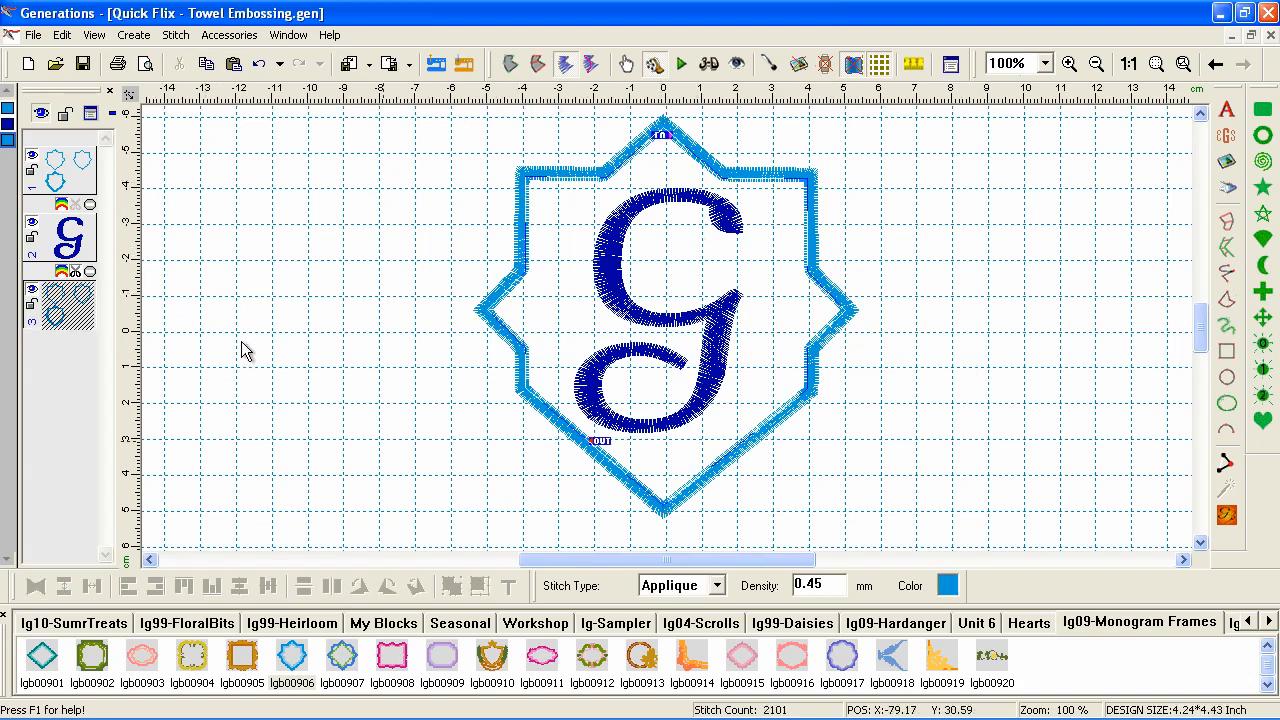
{"action": "left_click", "coordinate": [716, 585]}
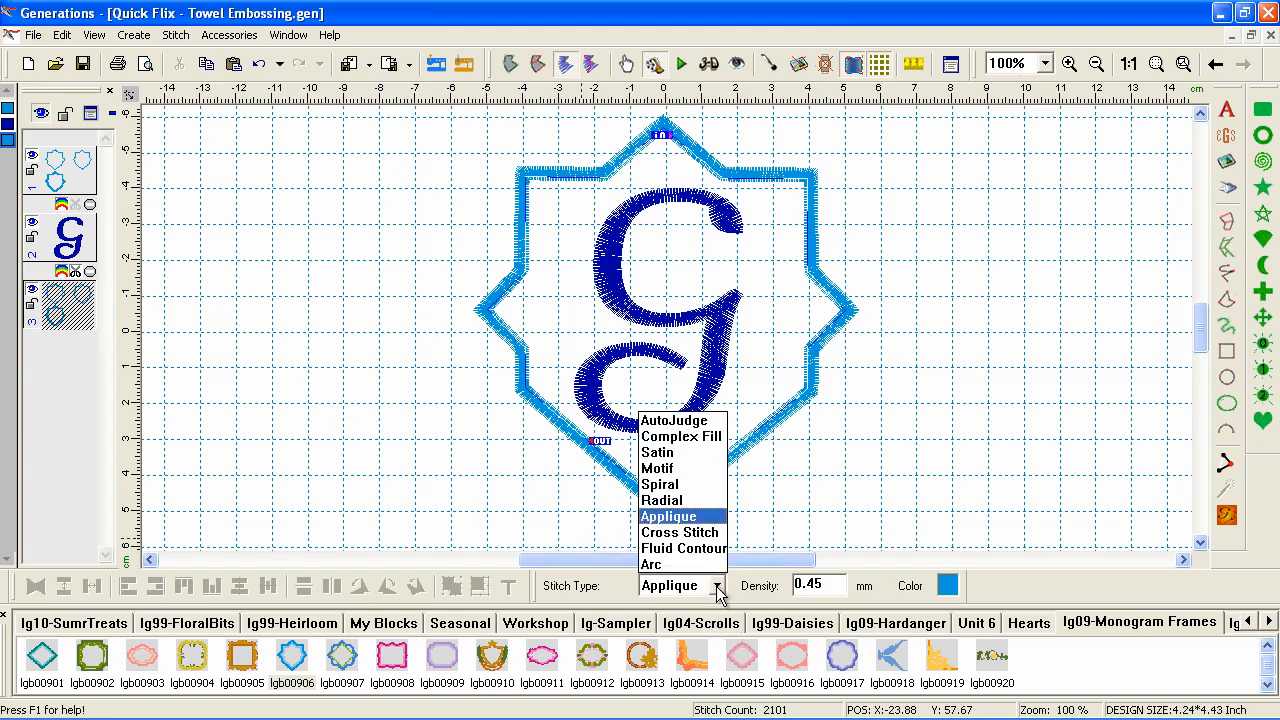
{"action": "left_click", "coordinate": [716, 437]}
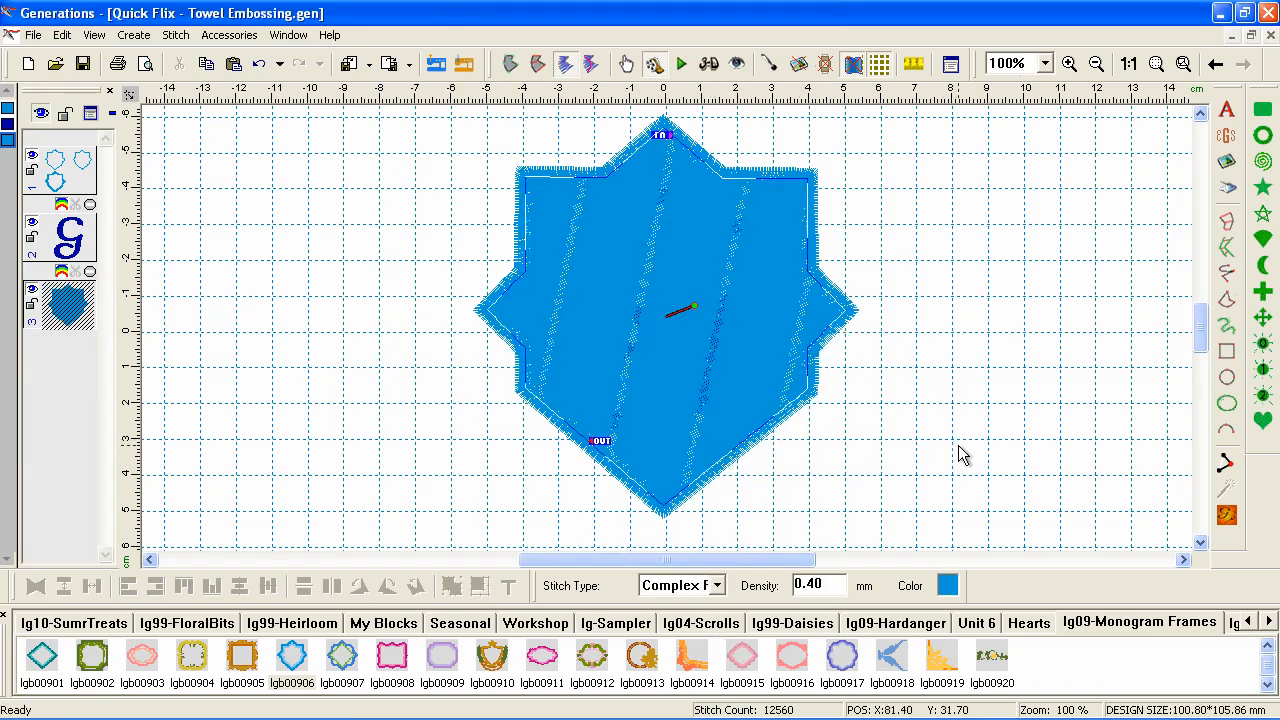
Turn off underlay for the filled copy and set max step 3.5 mm, min step 0.50 mm and density 2 mm.
{"action": "right_click", "coordinate": [824, 433]}
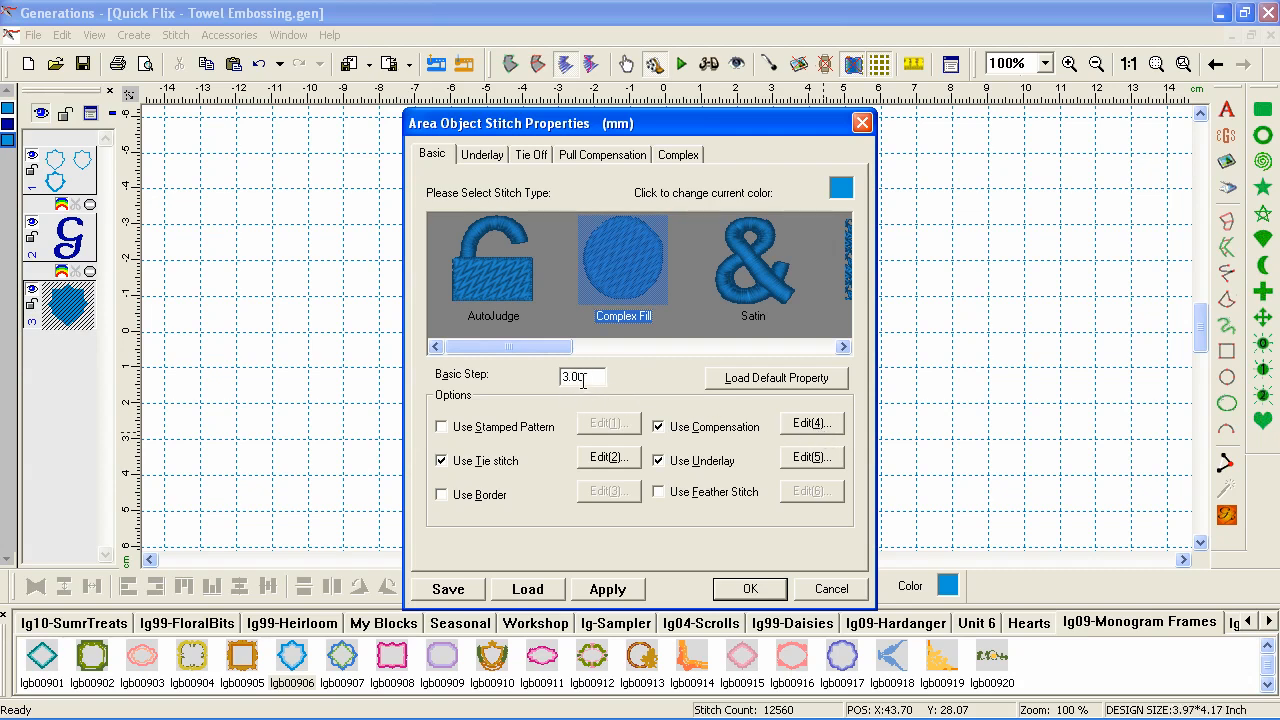
{"action": "left_click", "coordinate": [659, 461]}
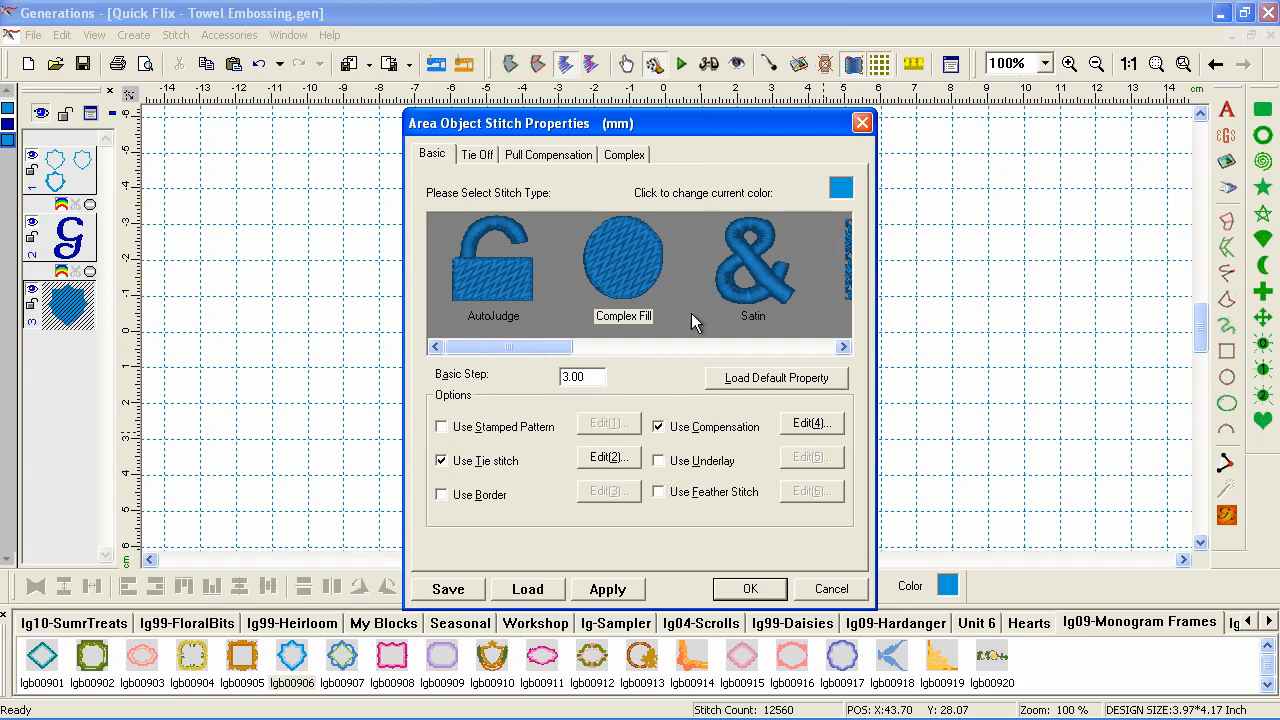
{"action": "left_click", "coordinate": [640, 156]}
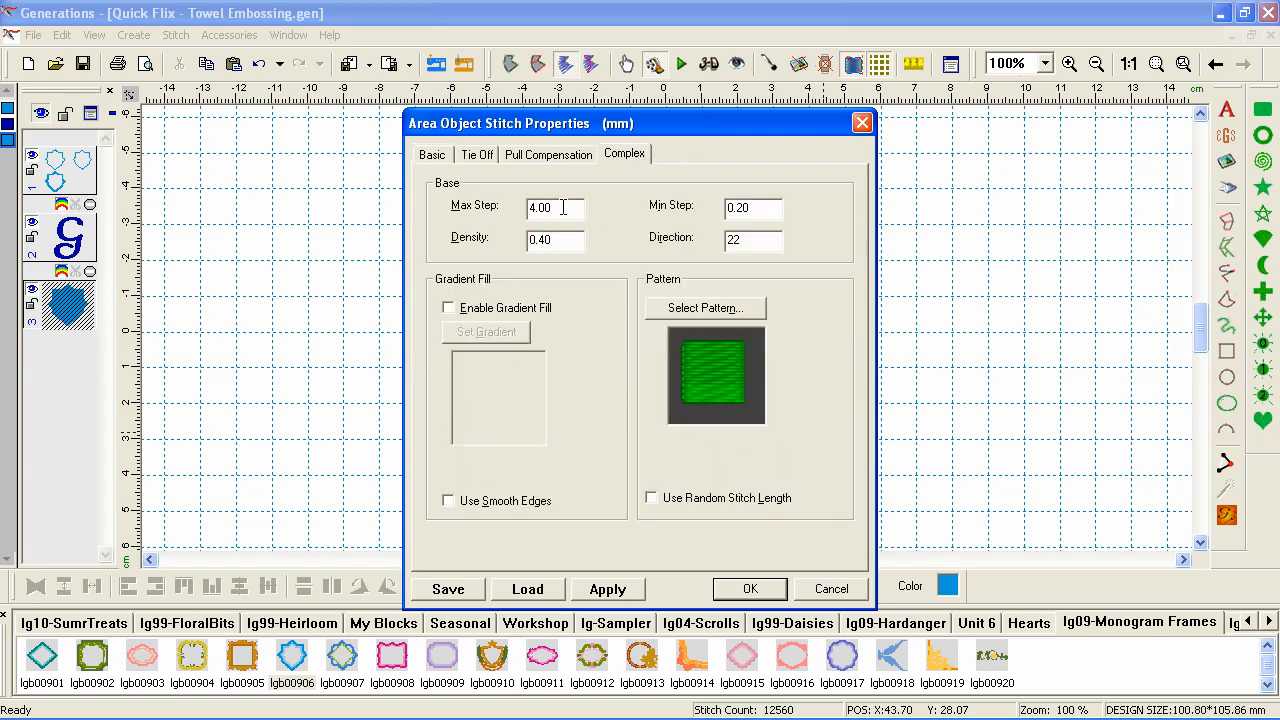
{"action": "type", "text": "3.5"}
{"action": "double_click", "coordinate": [527, 243]}
{"action": "type", "text": "2"}
{"action": "left_click_drag", "start_coordinate": [646, 126], "coordinate": [338, 120]}
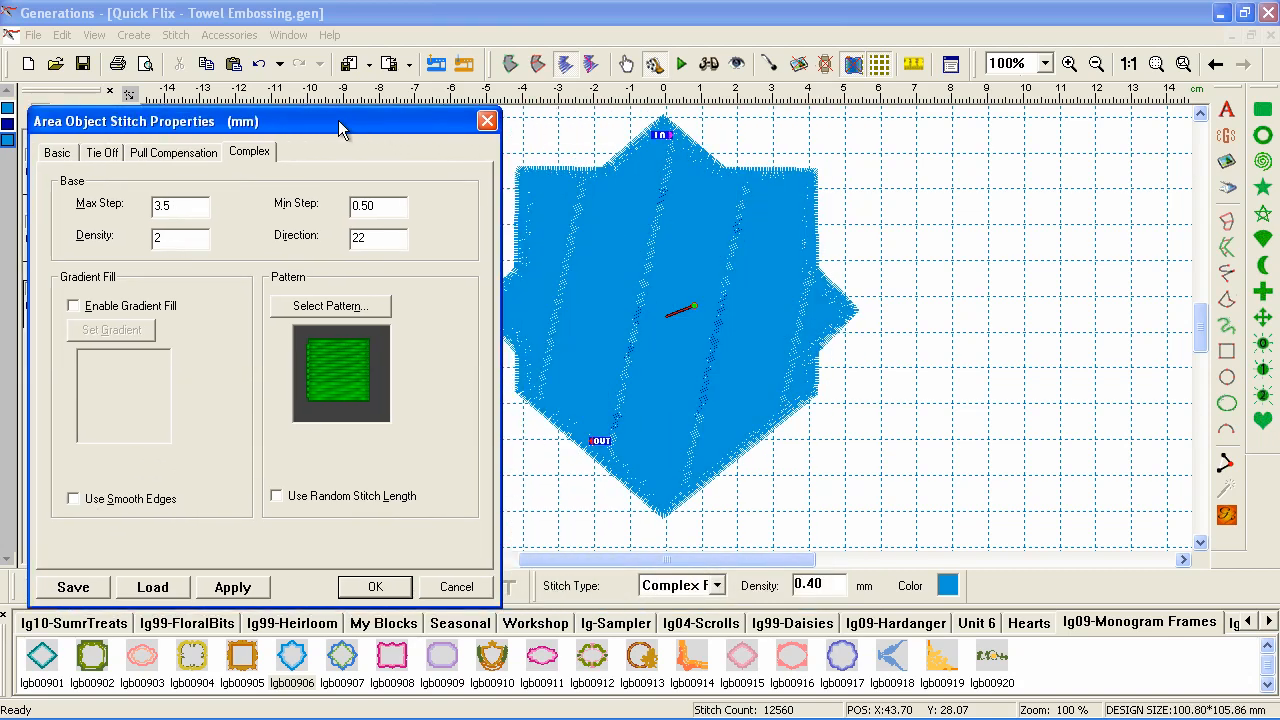
{"action": "left_click", "coordinate": [232, 587]}
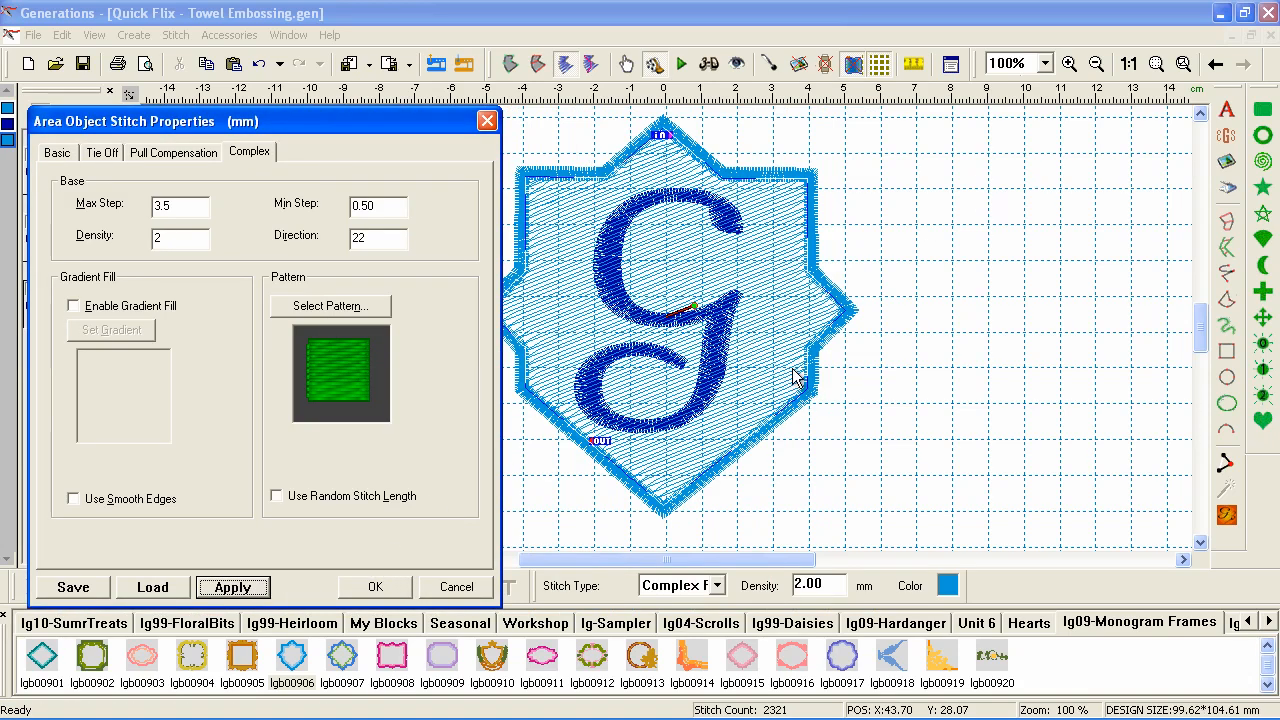
Enable smooth edges for the complex fill and apply the stitch properties.
{"action": "left_click", "coordinate": [78, 500]}
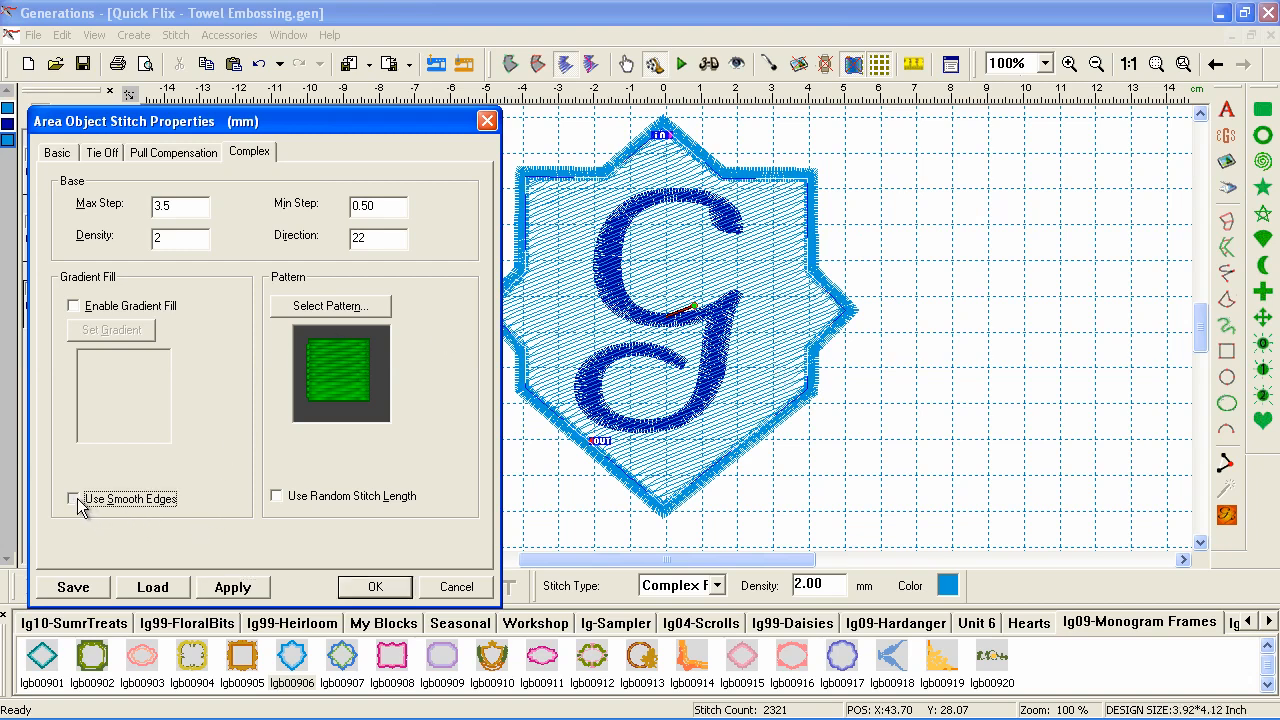
{"action": "left_click", "coordinate": [236, 588]}
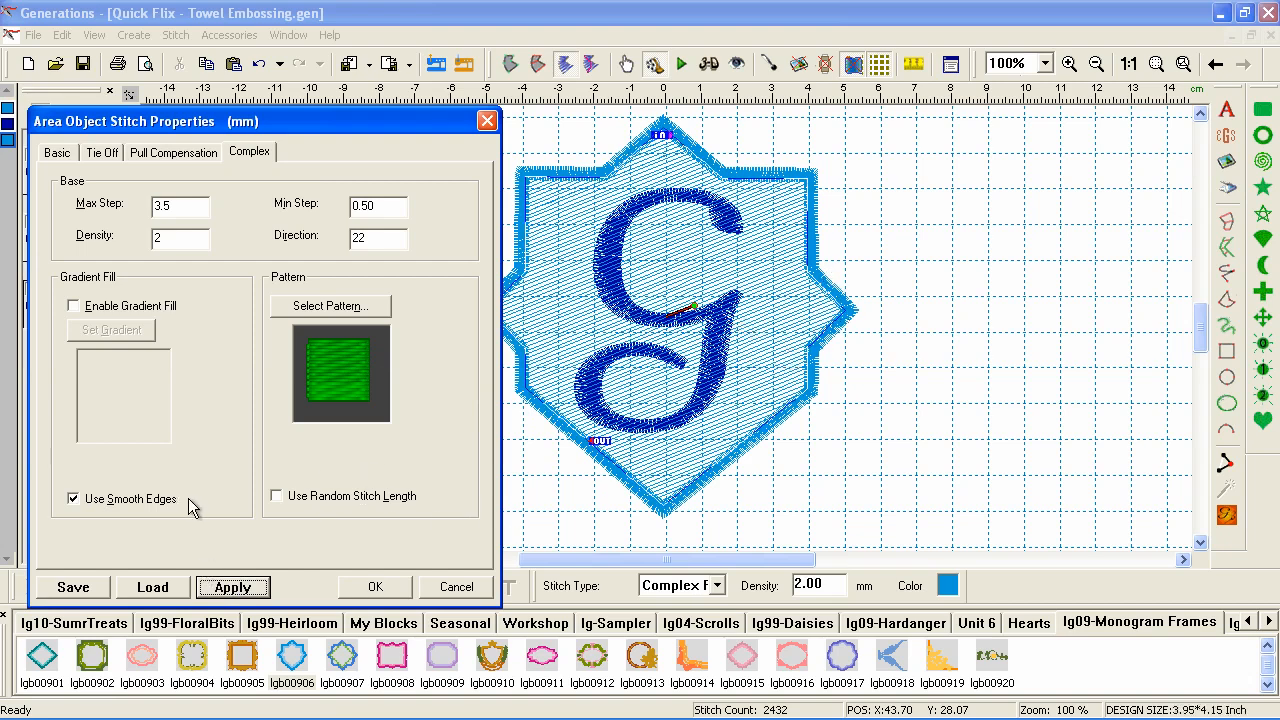
{"action": "left_click", "coordinate": [400, 594]}
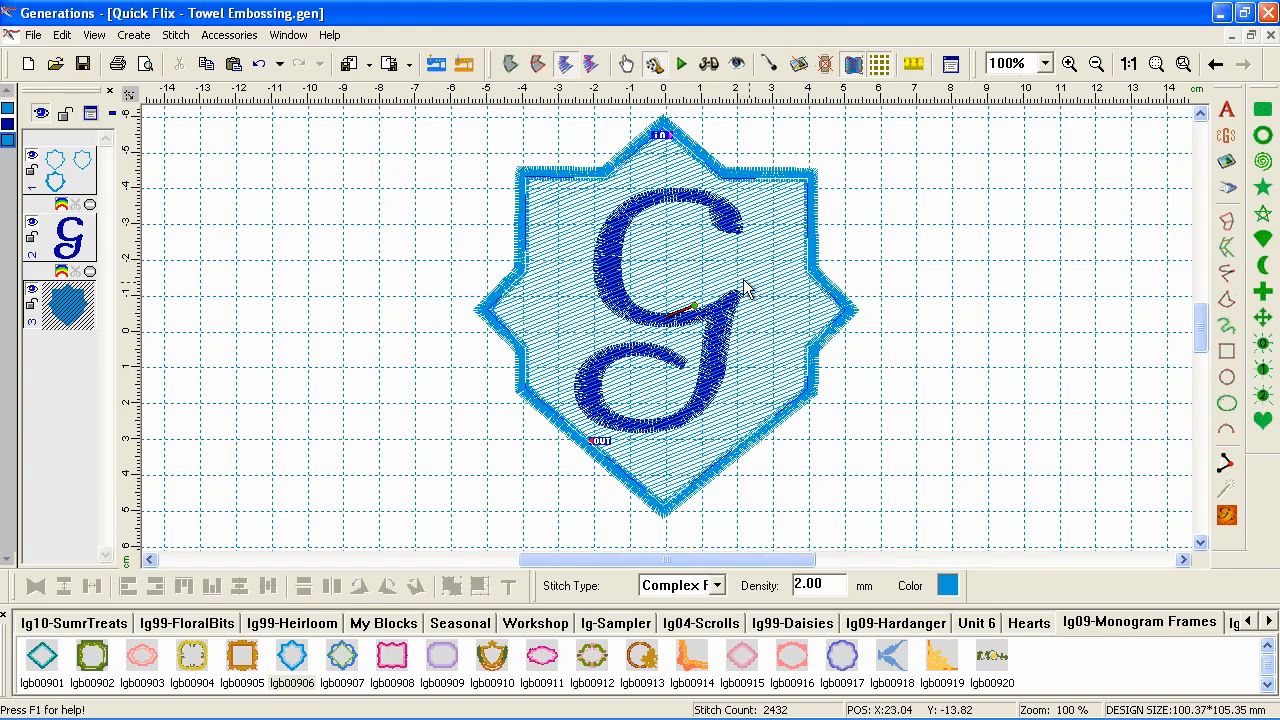
Create a void in the complex background fill in the shape of the letter G and generate the stitches.
{"action": "left_click", "coordinate": [512, 66]}
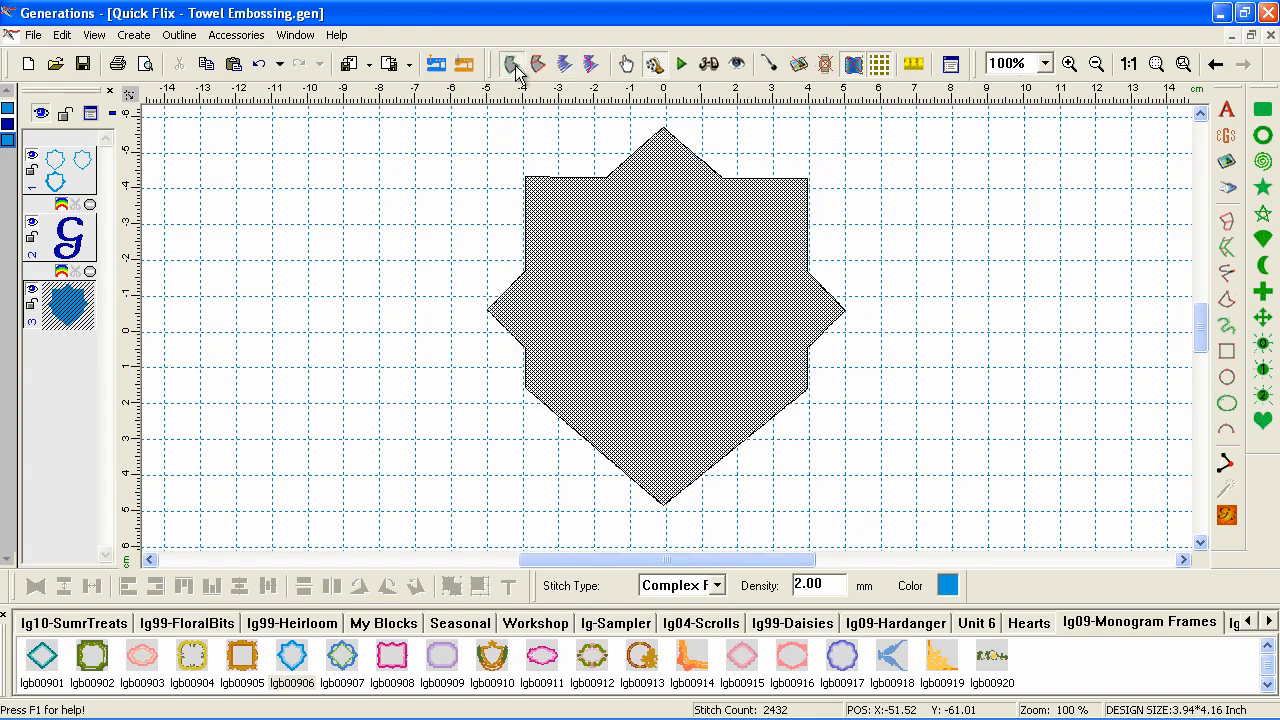
{"action": "right_click", "coordinate": [790, 325]}
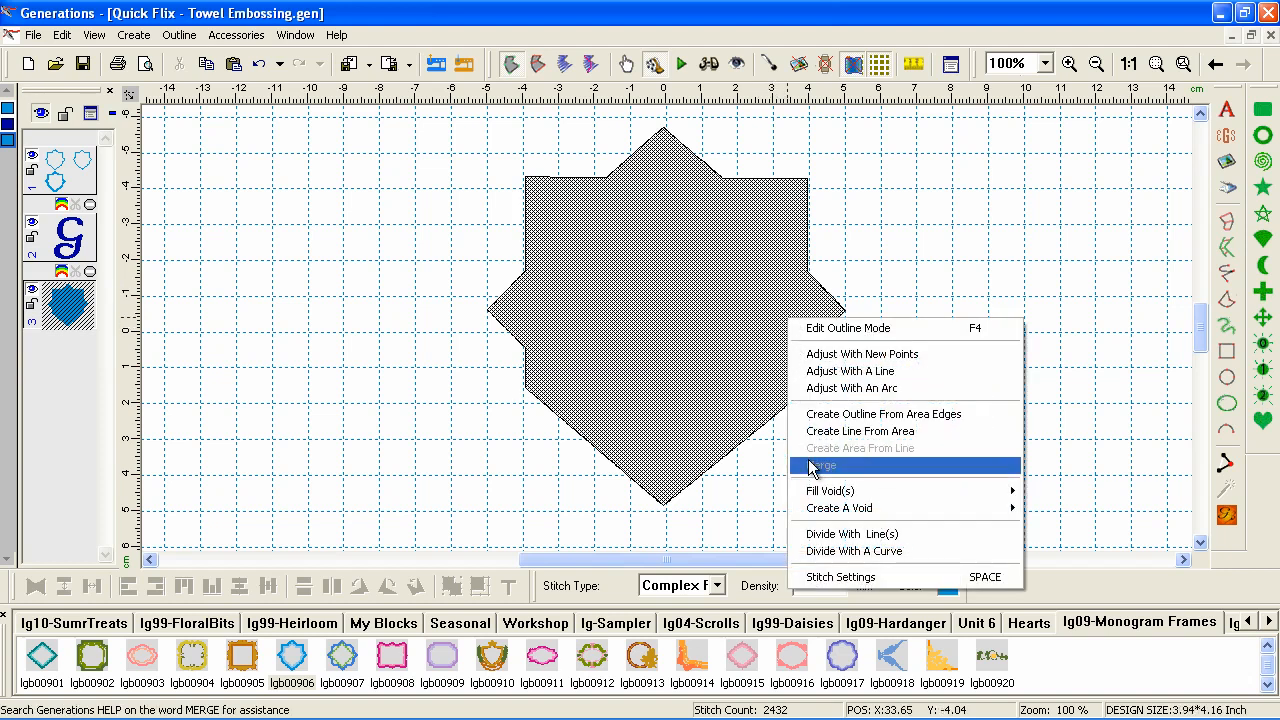
{"action": "mouse_move", "coordinate": [813, 493]}
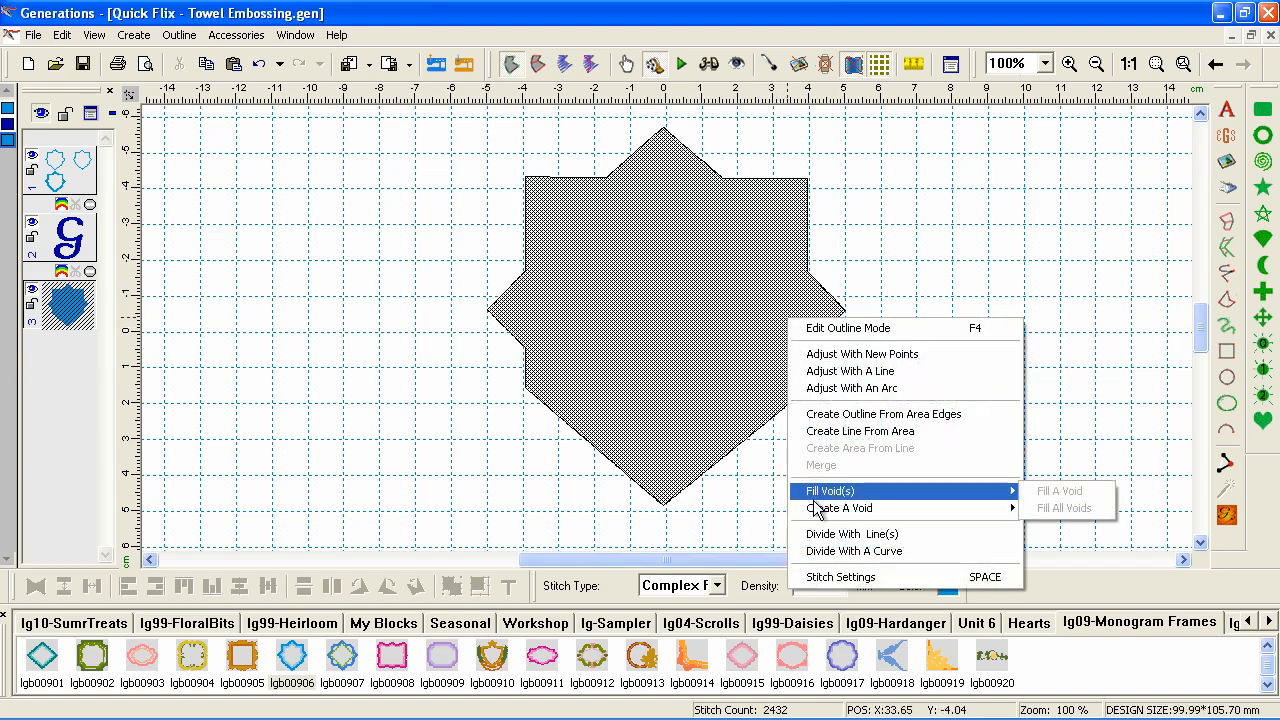
{"action": "left_click", "coordinate": [1045, 512]}
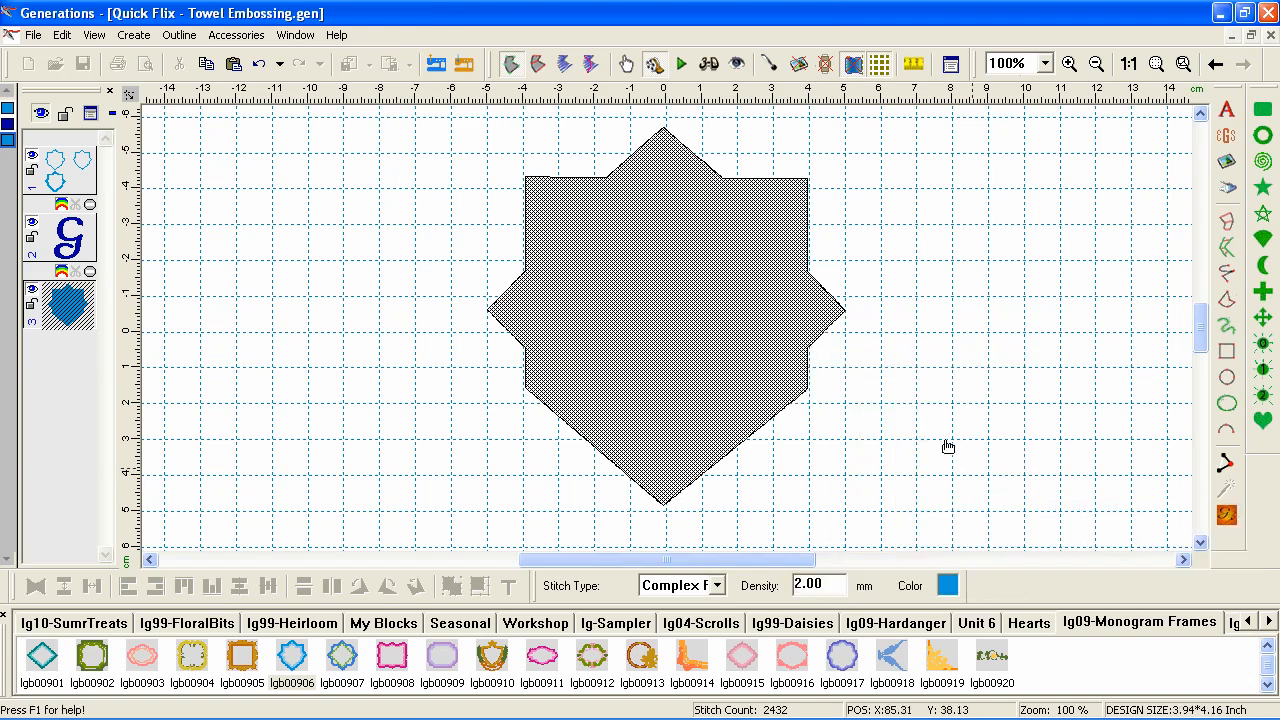
{"action": "left_click", "coordinate": [718, 320]}
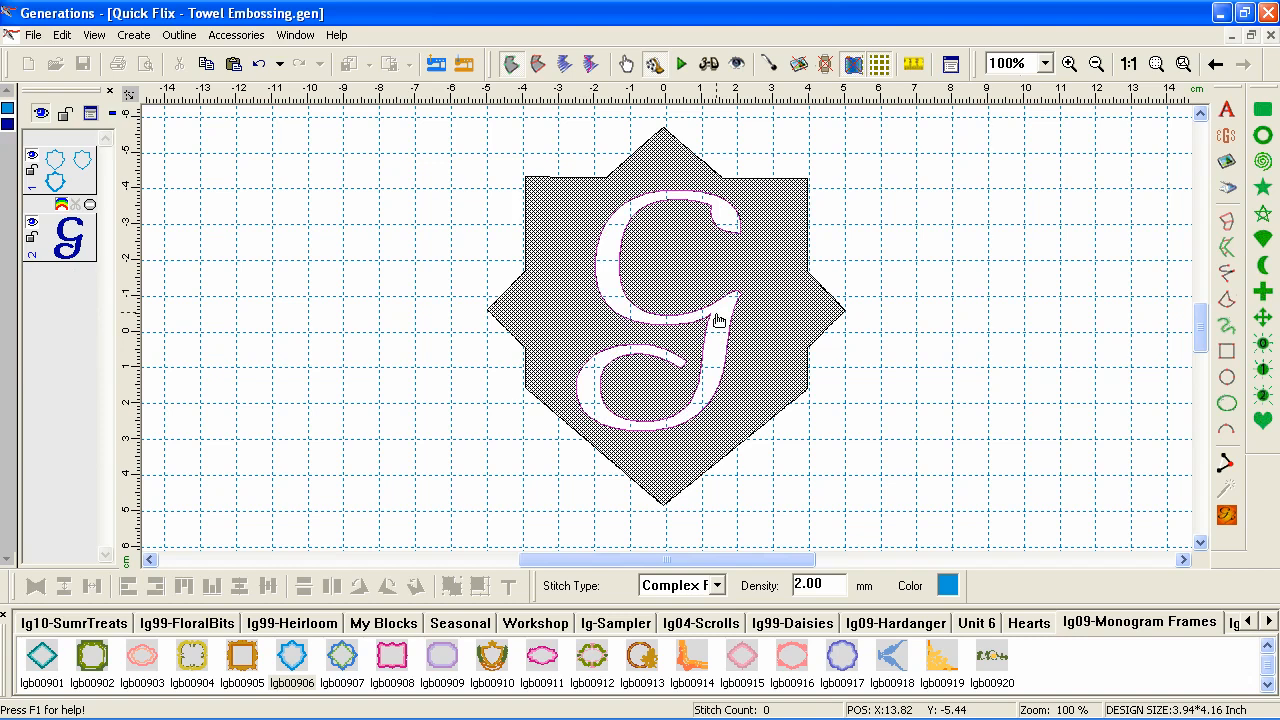
{"action": "left_click", "coordinate": [1227, 511]}
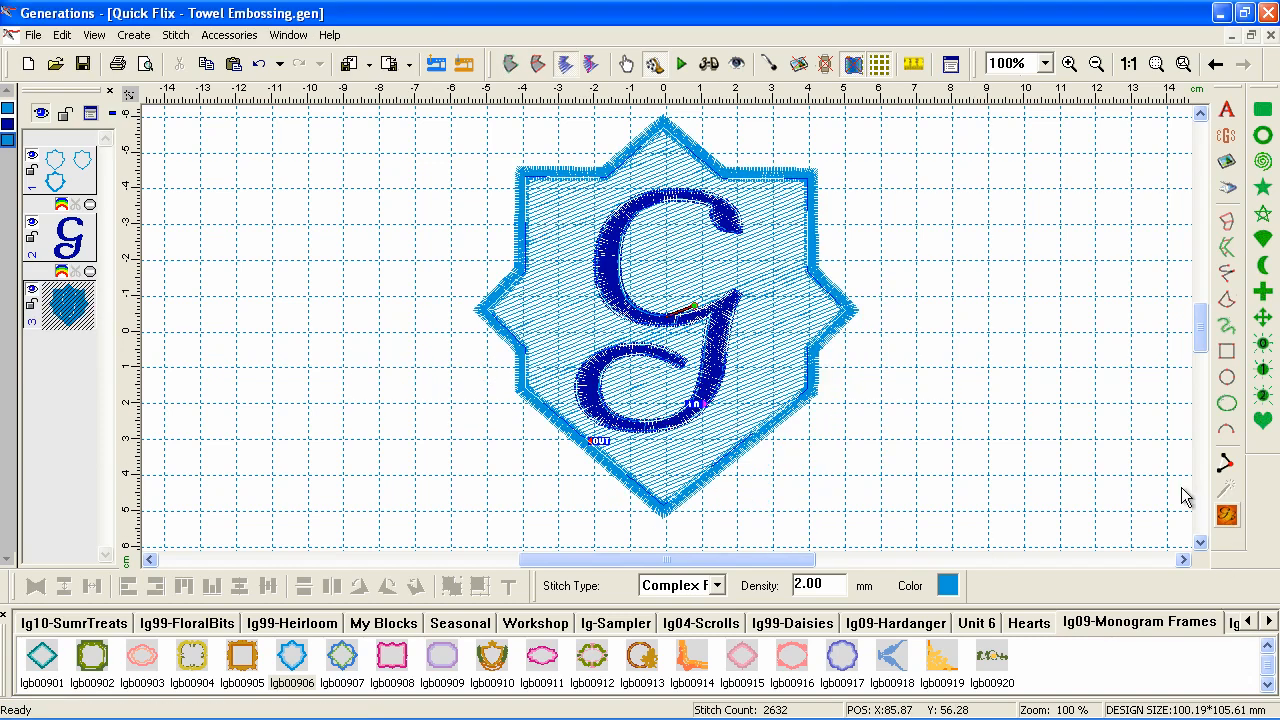
Create a 1.5 mm wide Satin Border outline along the outside border of the letter G and generate its stitches.
{"action": "left_click", "coordinate": [614, 278]}
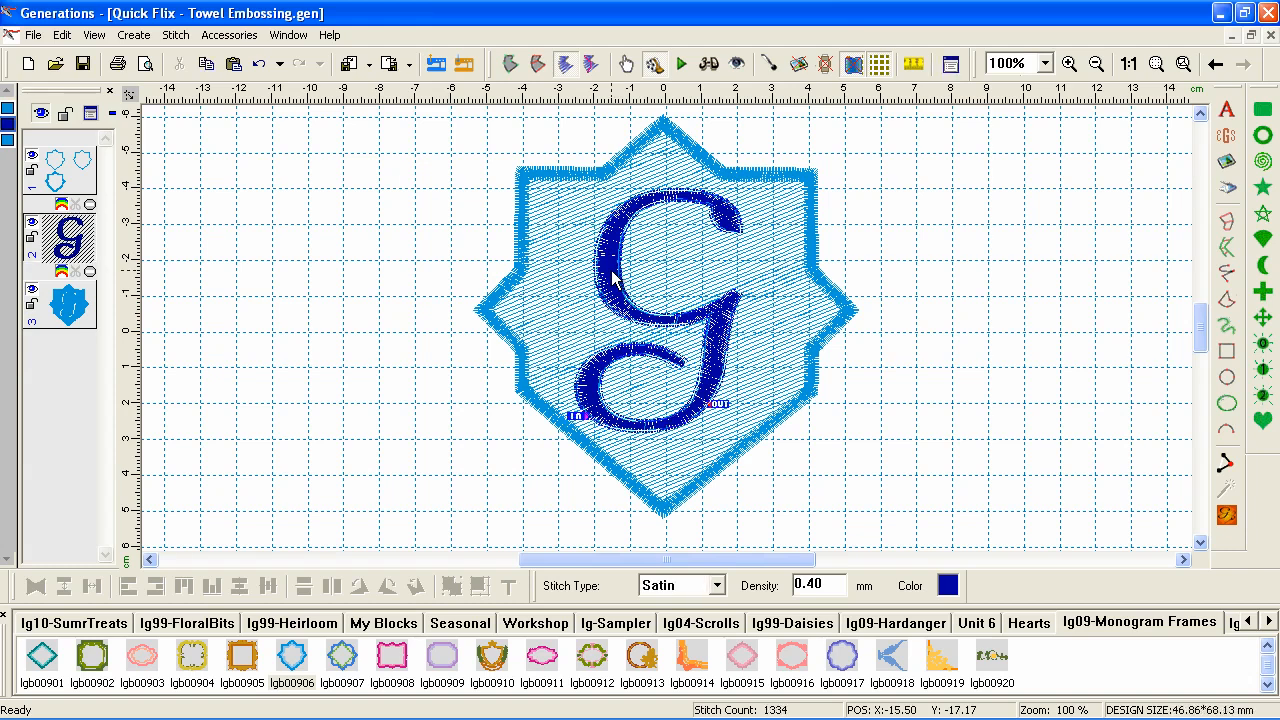
{"action": "left_click", "coordinate": [175, 35]}
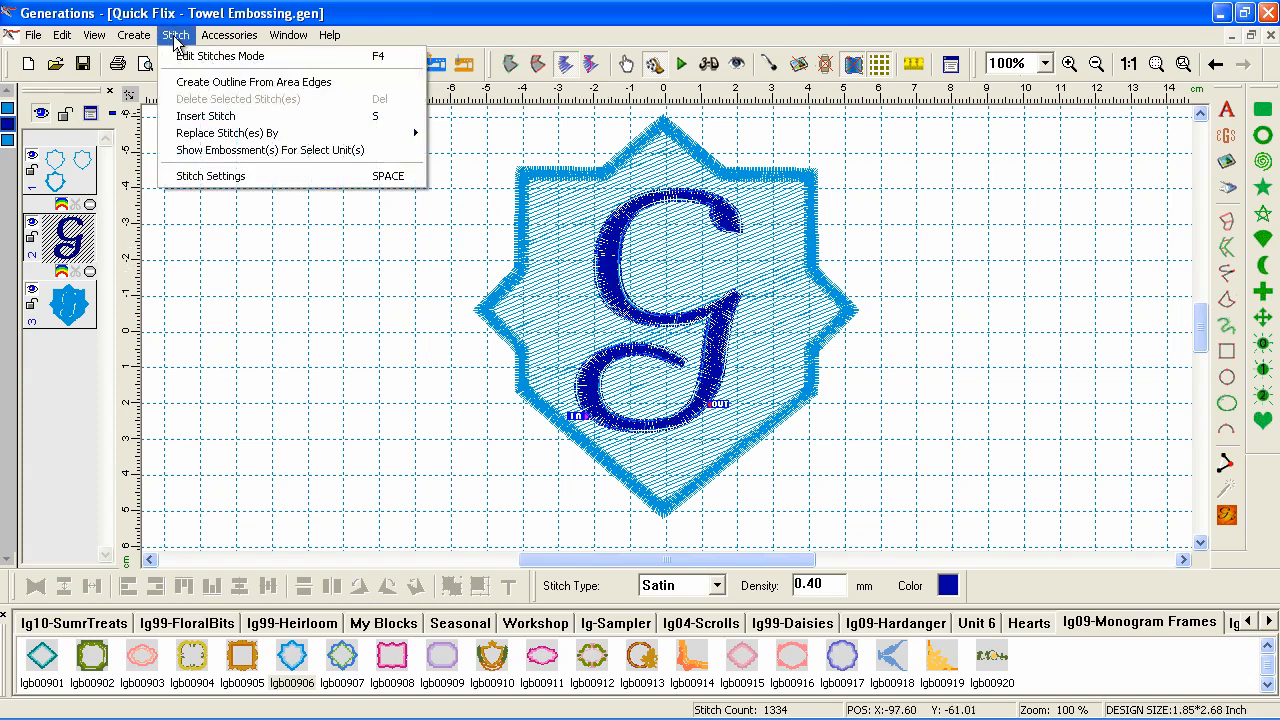
{"action": "left_click", "coordinate": [182, 86]}
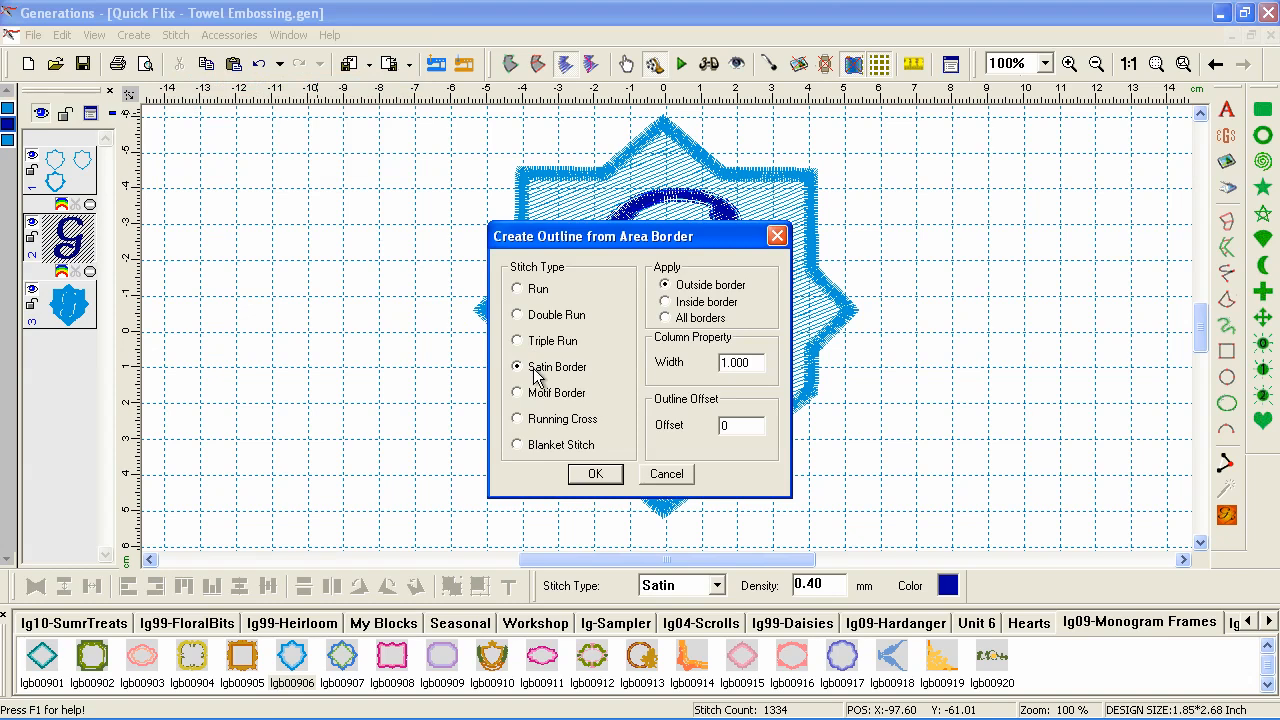
{"action": "left_click_drag", "start_coordinate": [685, 244], "coordinate": [1079, 212]}
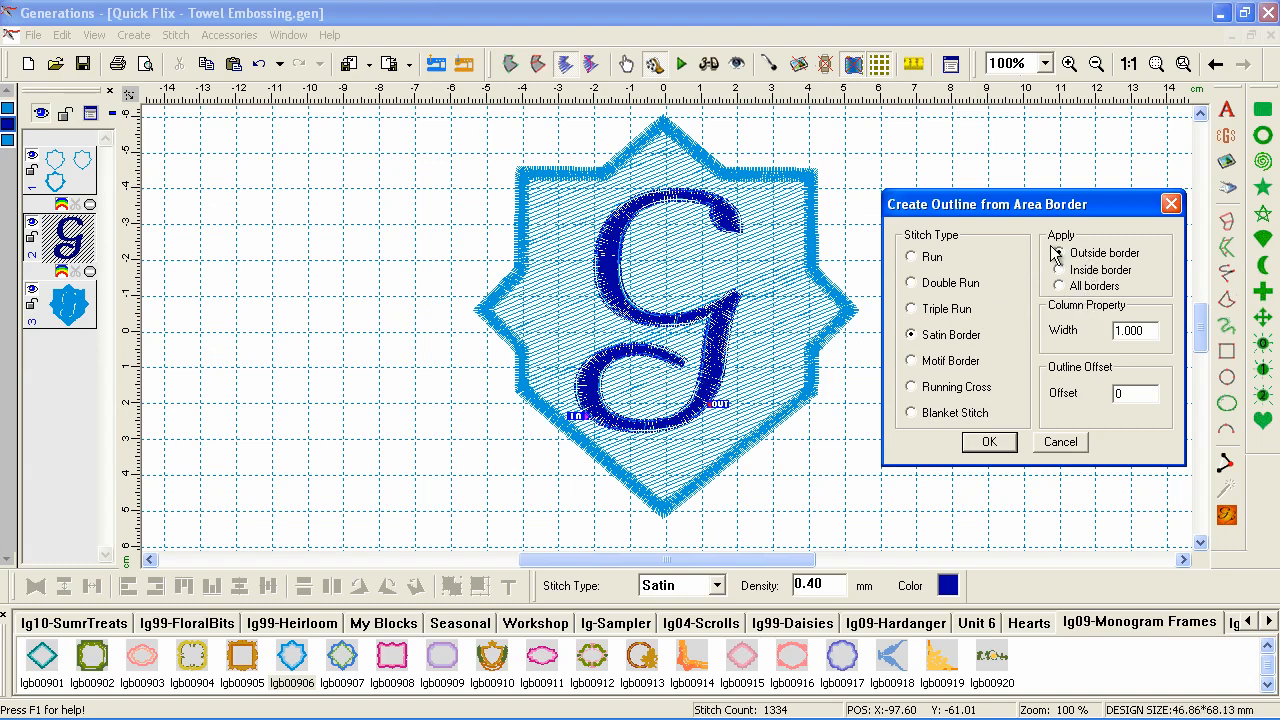
{"action": "left_click_drag", "start_coordinate": [1120, 331], "coordinate": [1163, 331]}
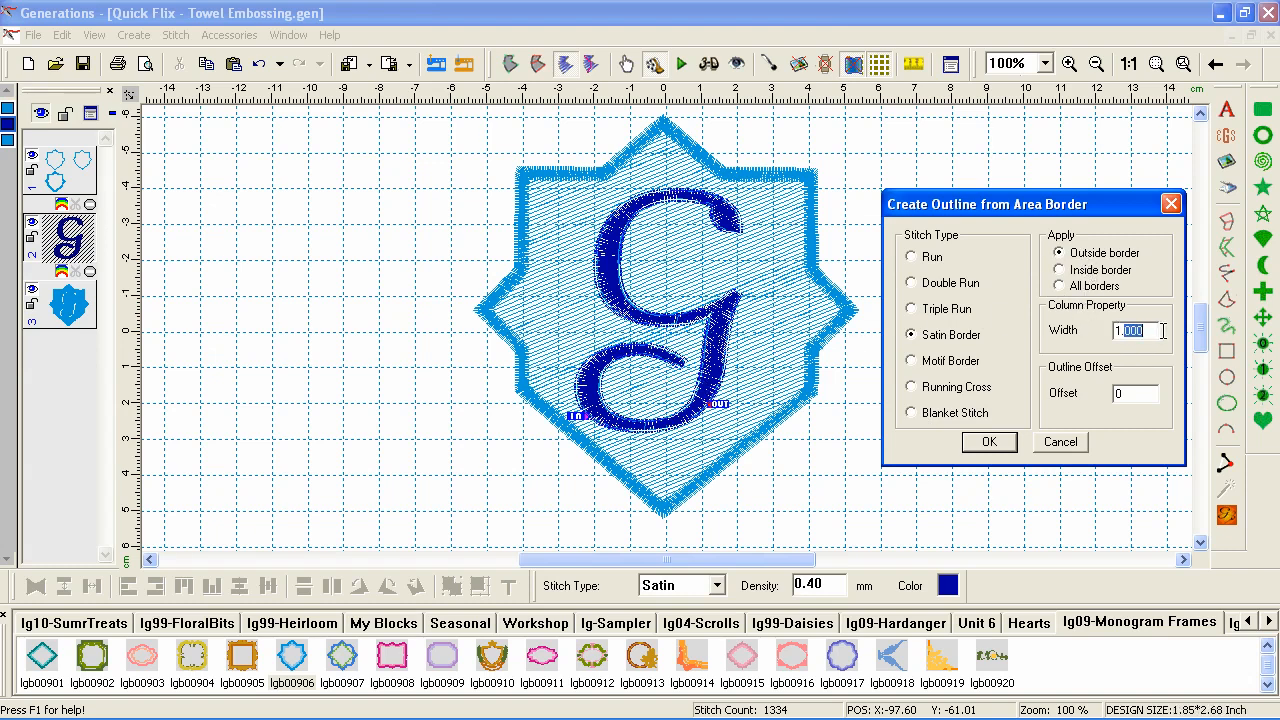
{"action": "type", "text": "1.5"}
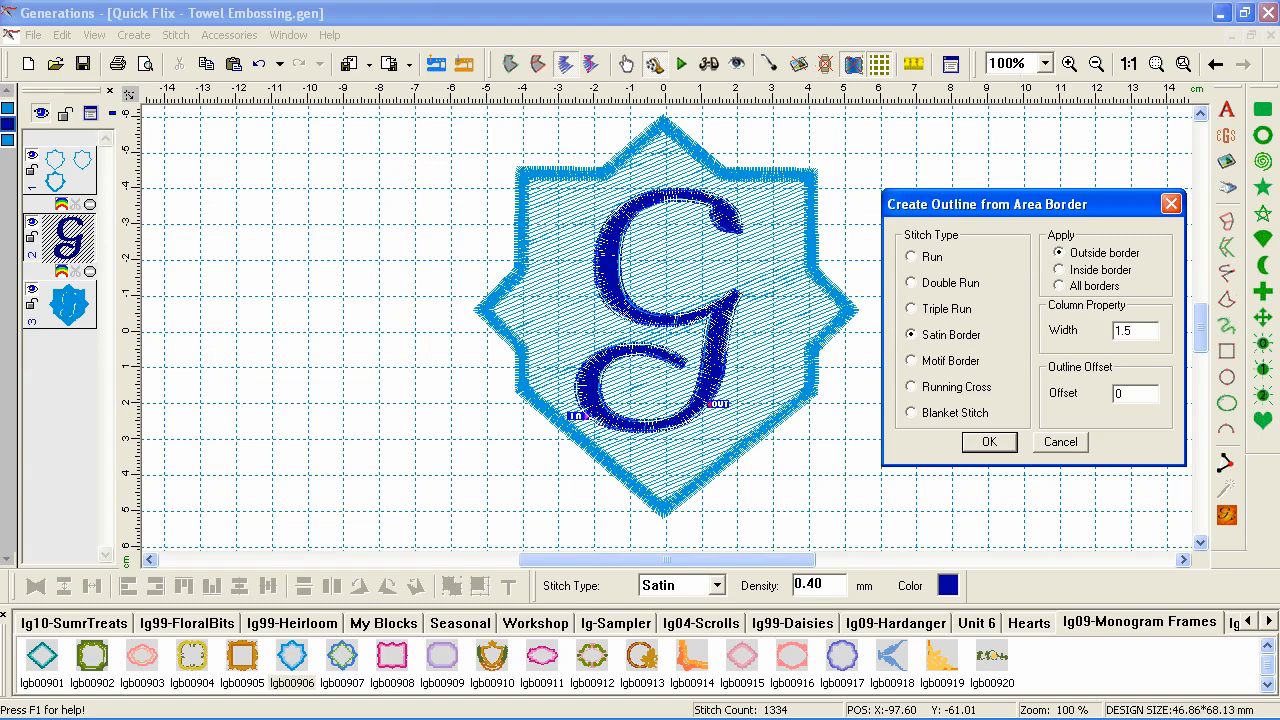
{"action": "left_click", "coordinate": [988, 442]}
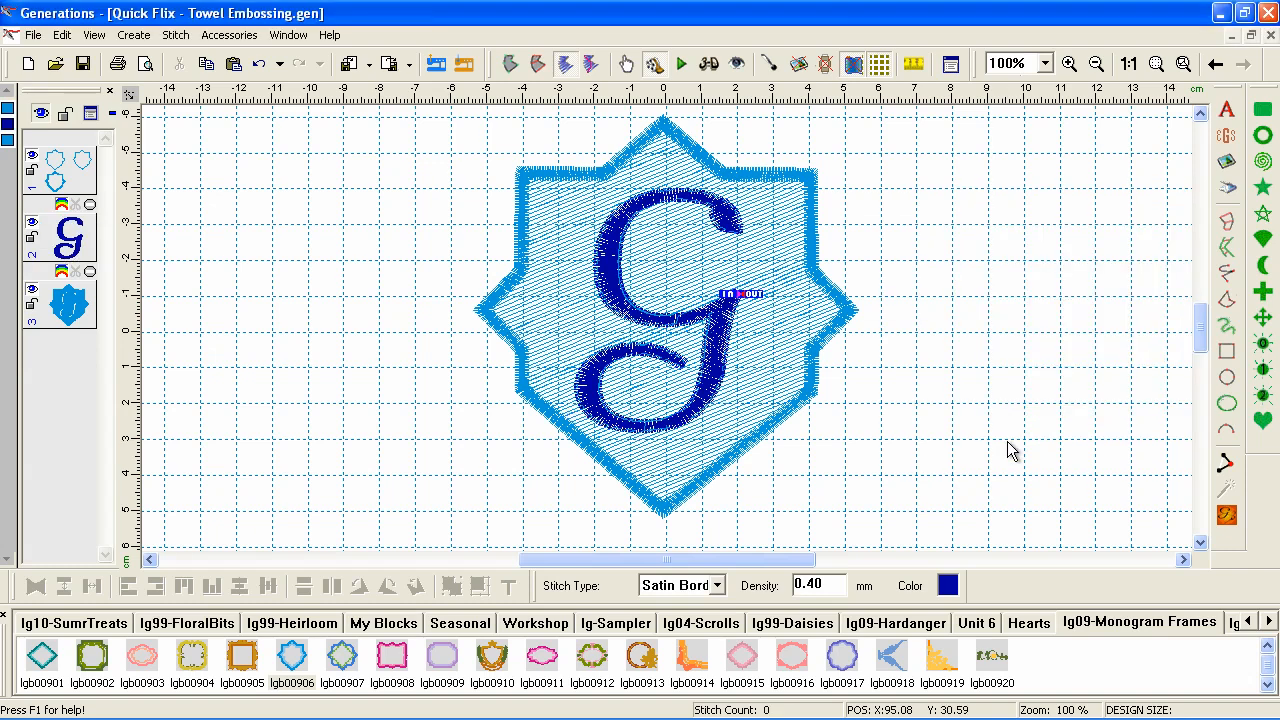
{"action": "left_click", "coordinate": [1227, 517]}
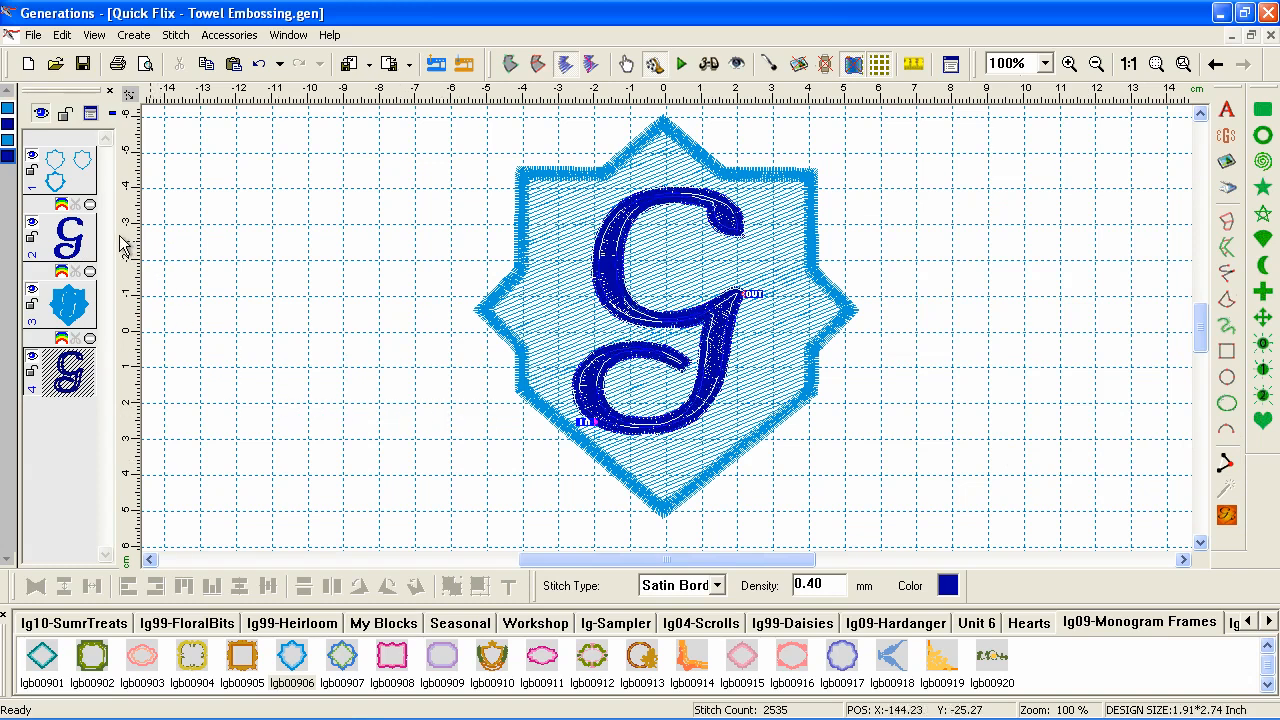
Hide the background fill and the solid letter G to inspect the satin outline up close.
{"action": "left_click", "coordinate": [32, 290]}
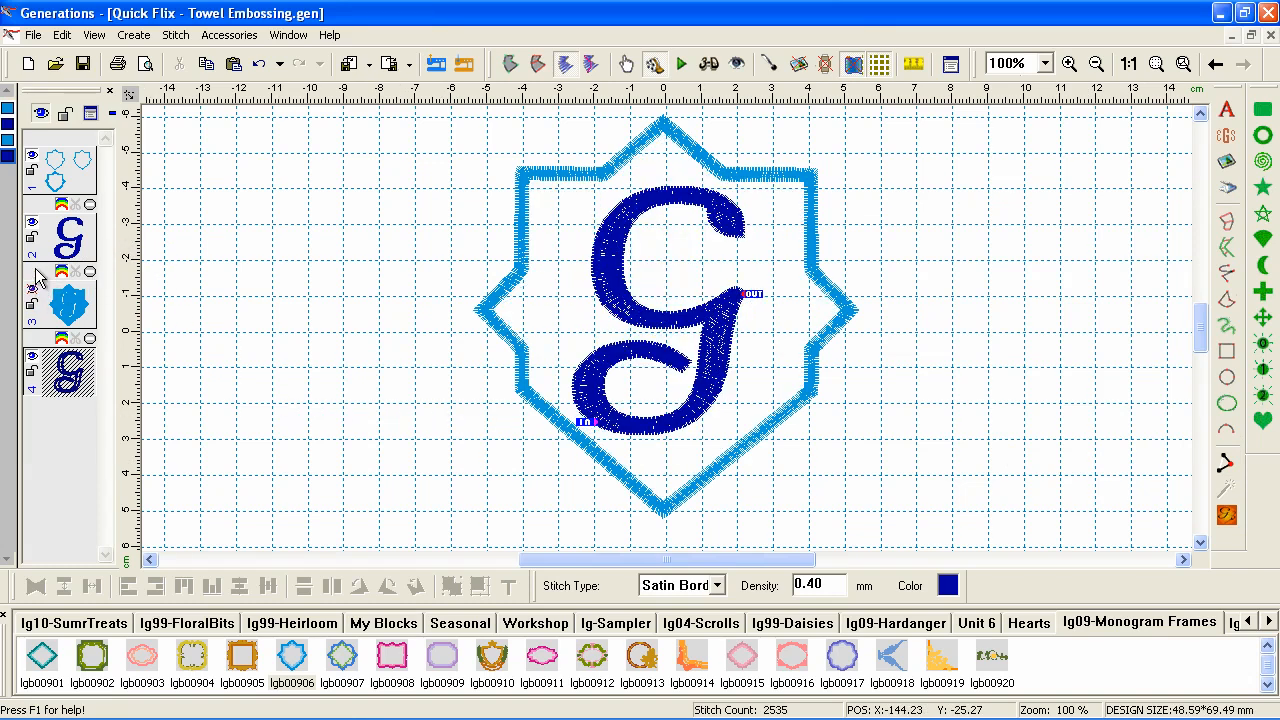
{"action": "left_click", "coordinate": [32, 226]}
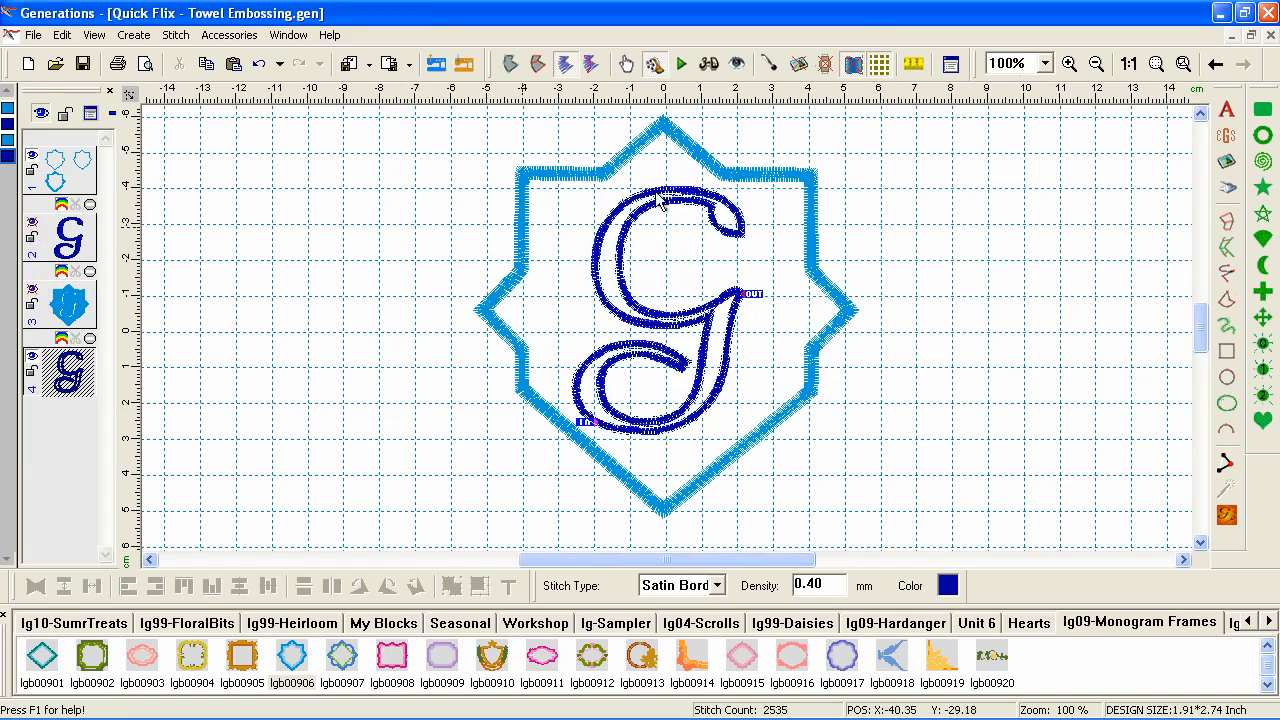
{"action": "left_click", "coordinate": [1068, 64]}
{"action": "left_click_drag", "start_coordinate": [559, 166], "coordinate": [820, 458]}
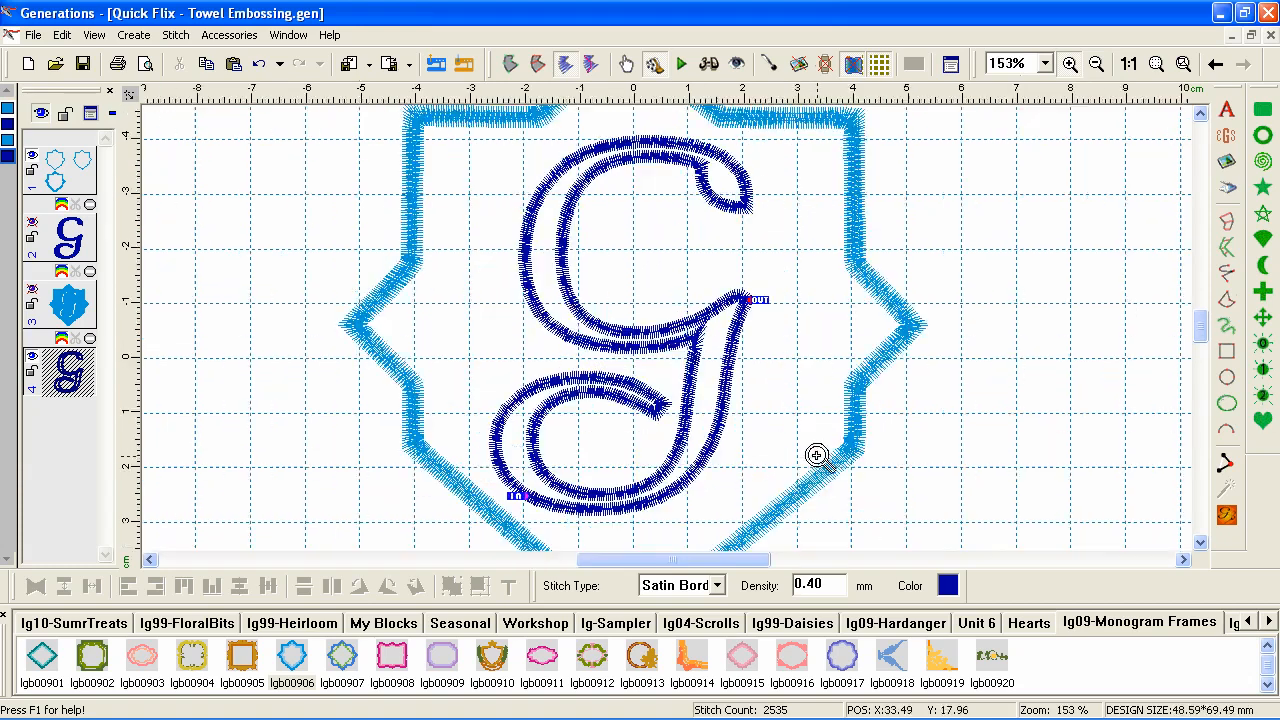
{"action": "left_click", "coordinate": [1037, 398]}
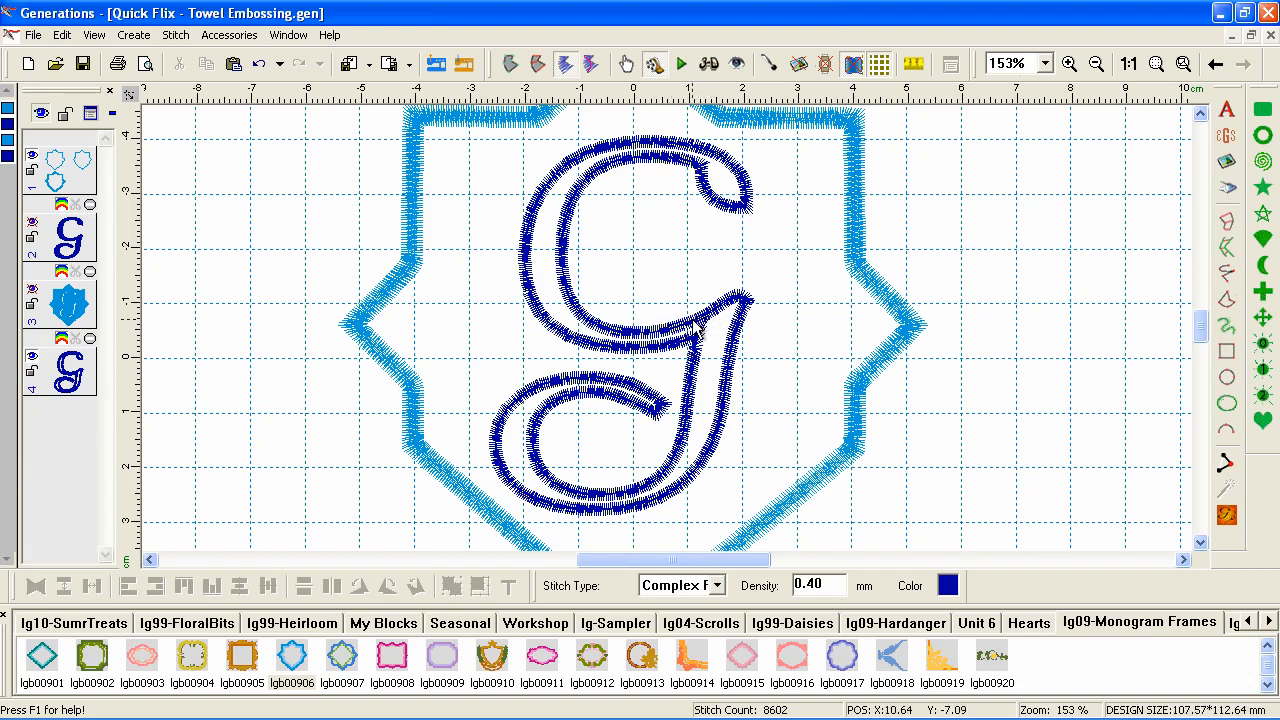
Open the letter's satin outline for point editing in outline view and regenerate its stitches.
{"action": "left_click", "coordinate": [508, 64]}
{"action": "left_click", "coordinate": [626, 66]}
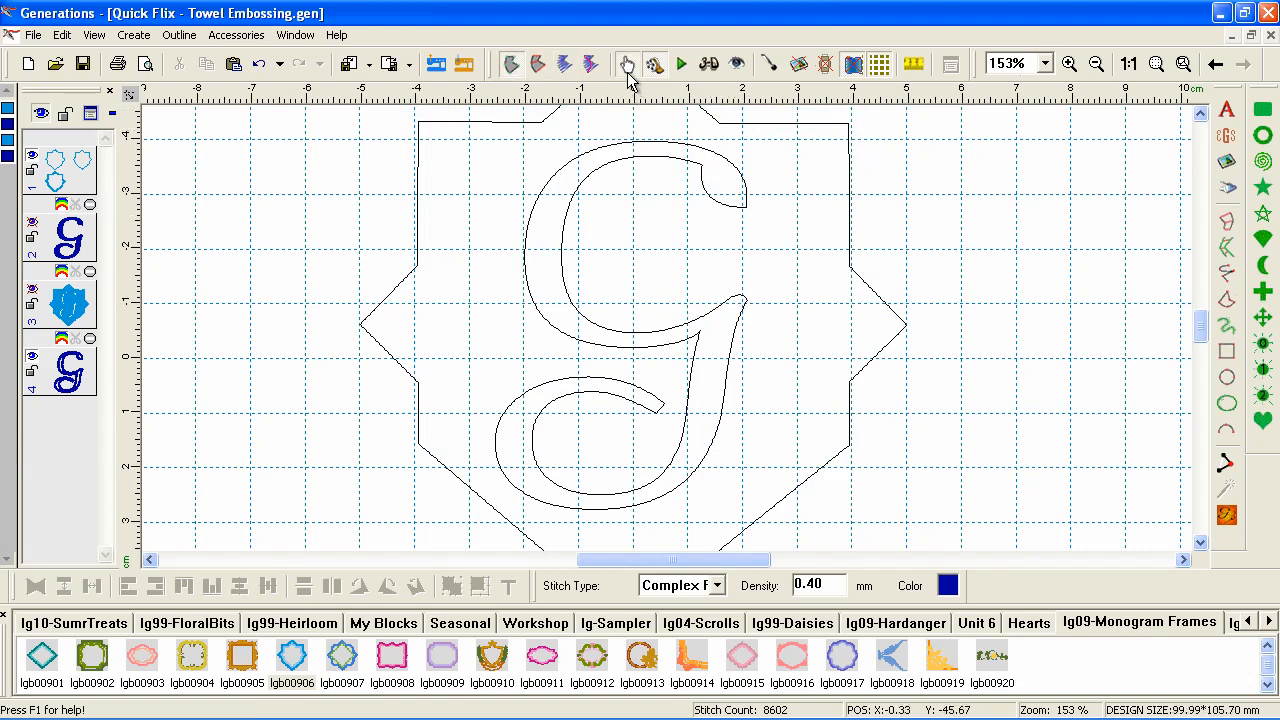
{"action": "left_click", "coordinate": [80, 378]}
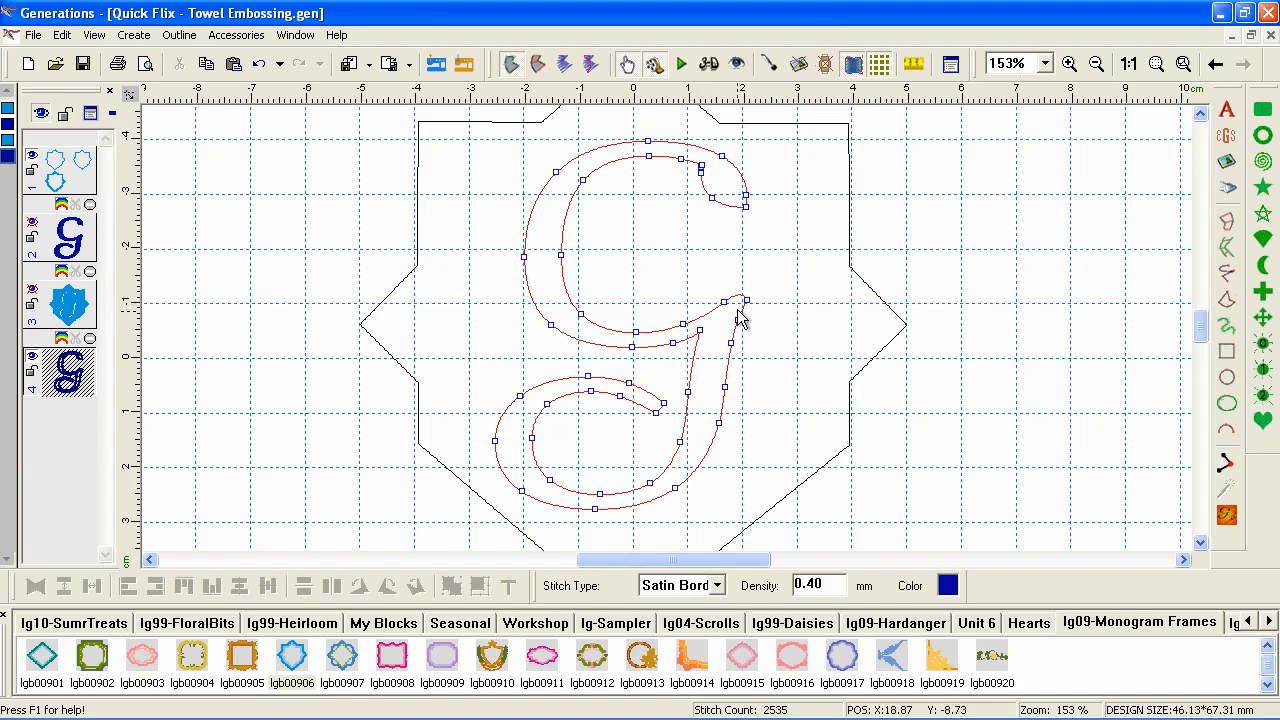
{"action": "left_click", "coordinate": [900, 340]}
{"action": "left_click", "coordinate": [1226, 514]}
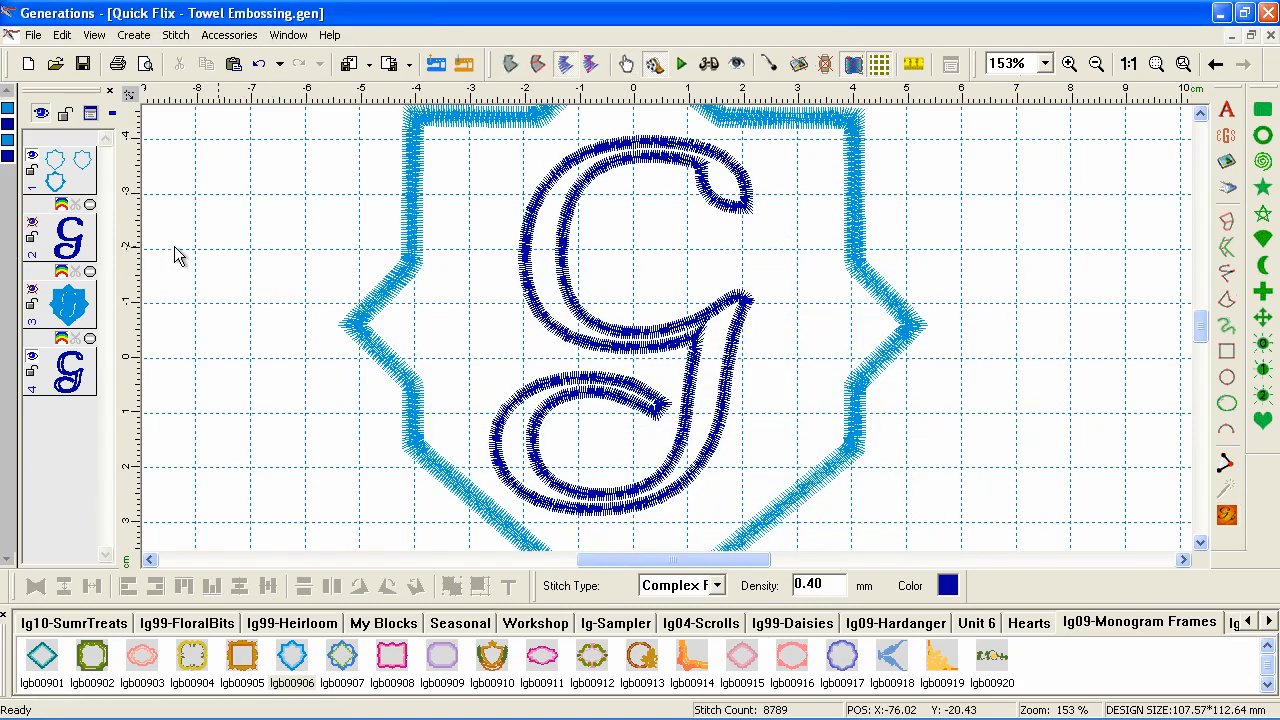
Delete the original solid letter G and make the background fill visible again.
{"action": "left_click", "coordinate": [55, 235]}
{"action": "key", "text": "Delete"}
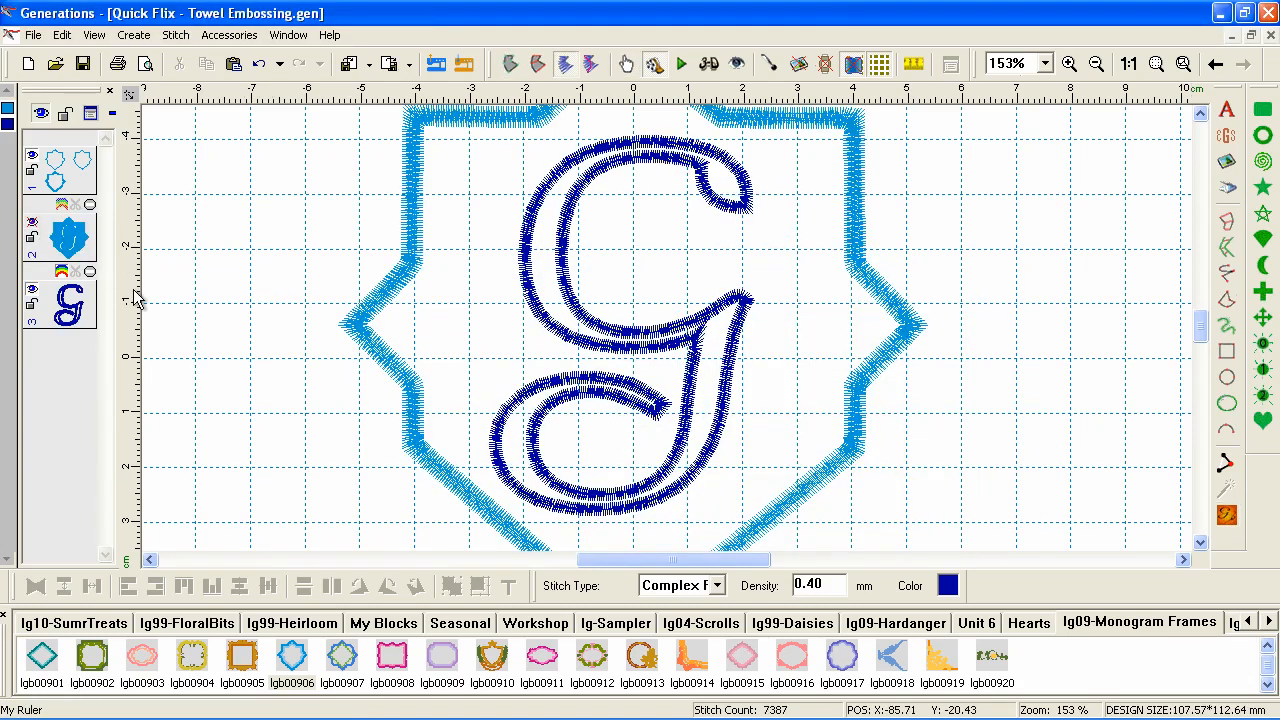
{"action": "left_click", "coordinate": [55, 245]}
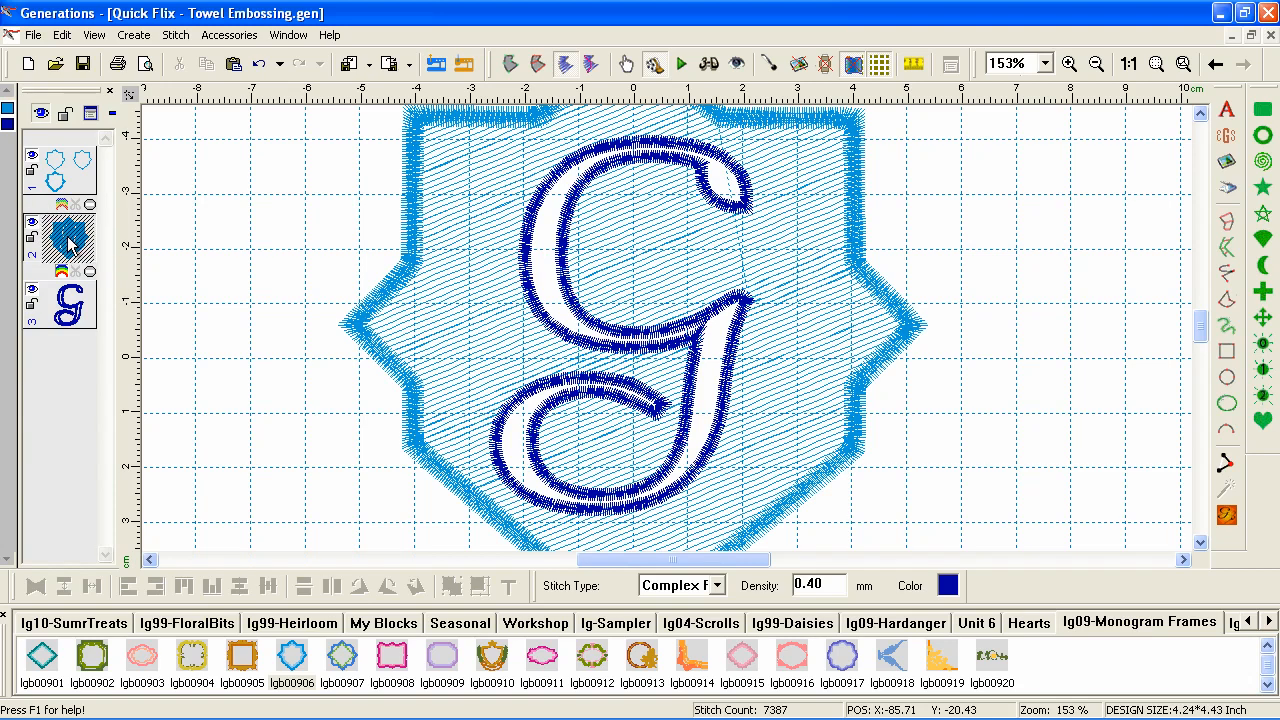
Change the background fill's stitch direction to a steeper diagonal of roughly 45 degrees, rising to the right.
{"action": "right_click", "coordinate": [780, 336]}
{"action": "left_click", "coordinate": [1027, 295]}
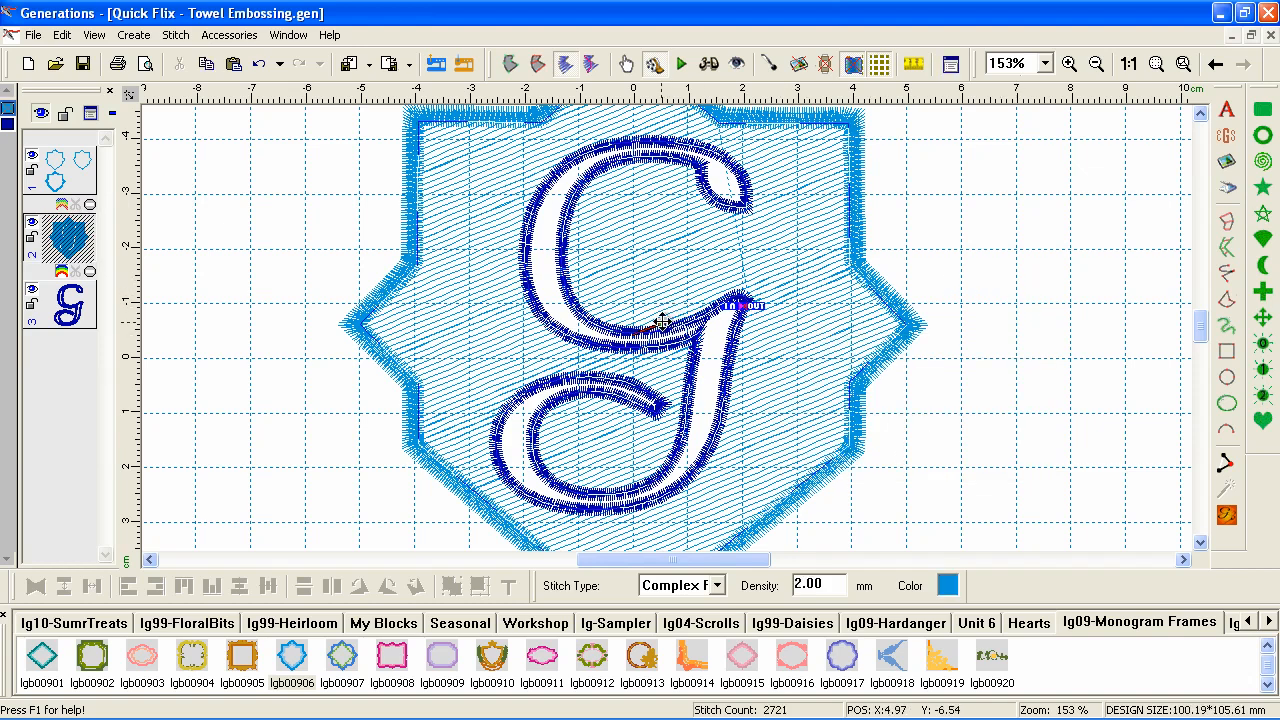
{"action": "left_click_drag", "start_coordinate": [660, 323], "coordinate": [652, 316]}
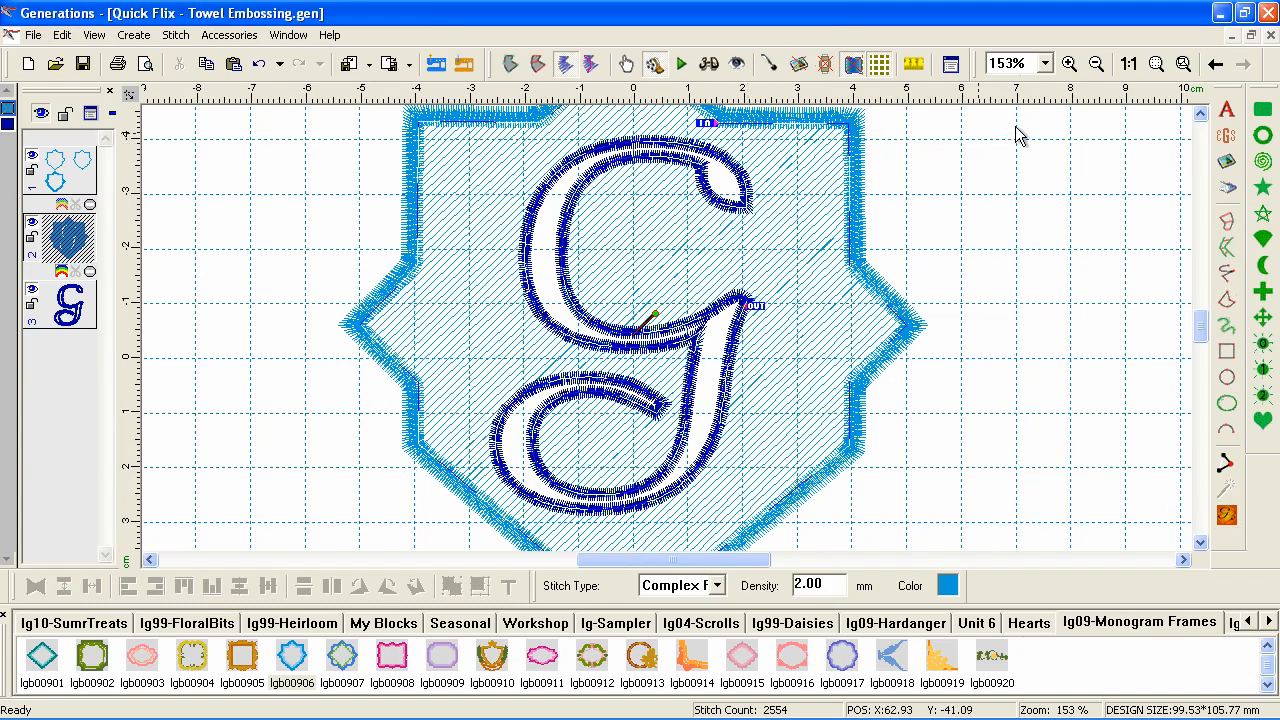
{"action": "left_click", "coordinate": [1157, 67]}
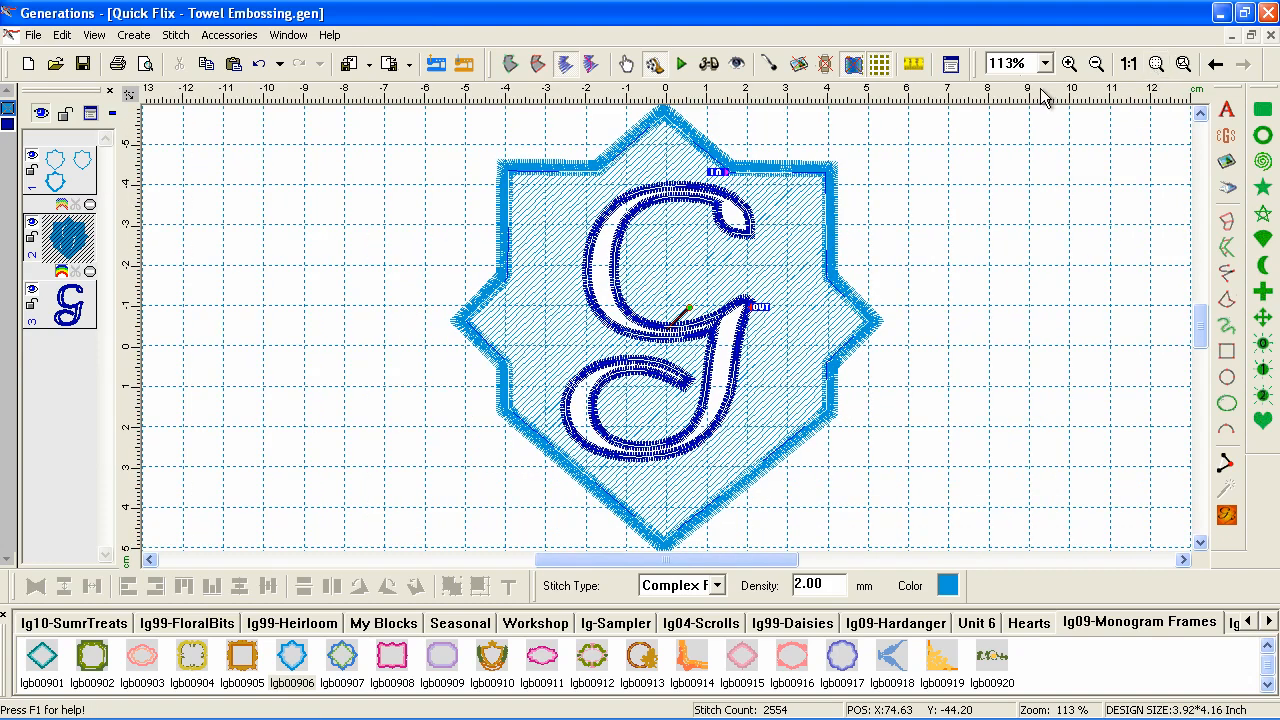
Add a copy of the background fill with stitches along the opposite diagonal, sequenced just before the letter outline.
{"action": "left_click", "coordinate": [234, 64]}
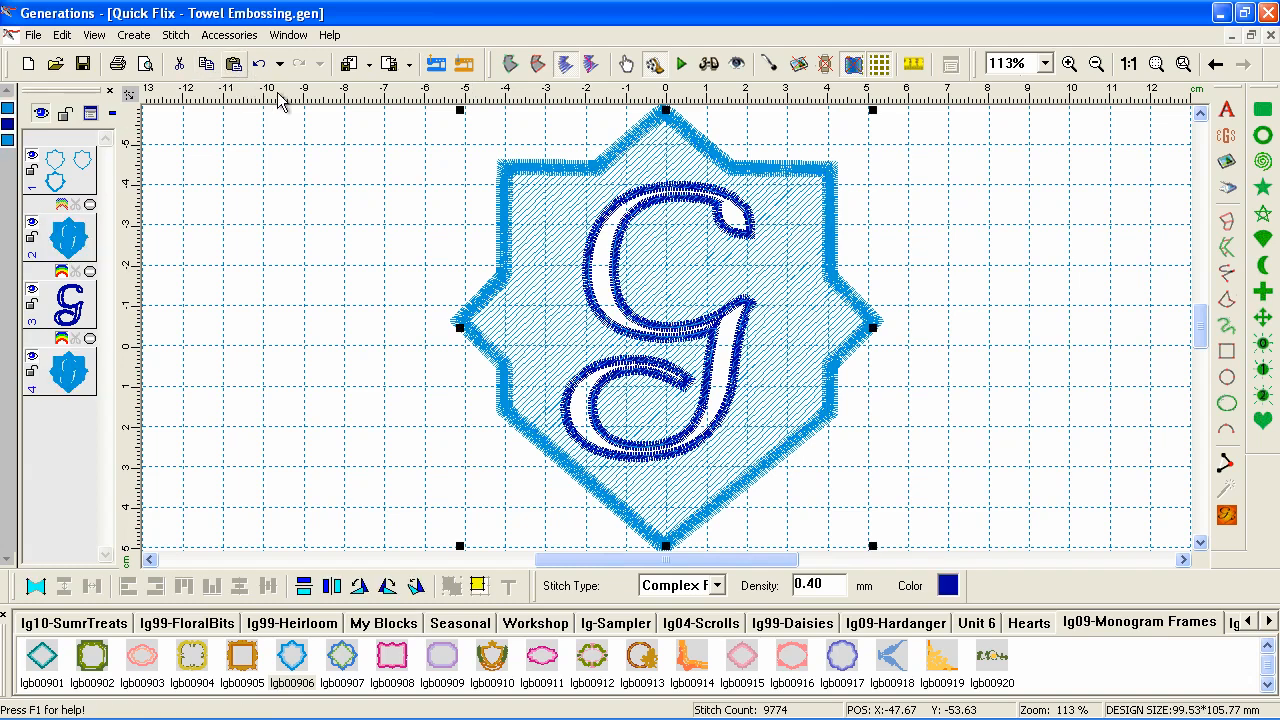
{"action": "left_click", "coordinate": [737, 276]}
{"action": "left_click_drag", "start_coordinate": [700, 320], "coordinate": [619, 300]}
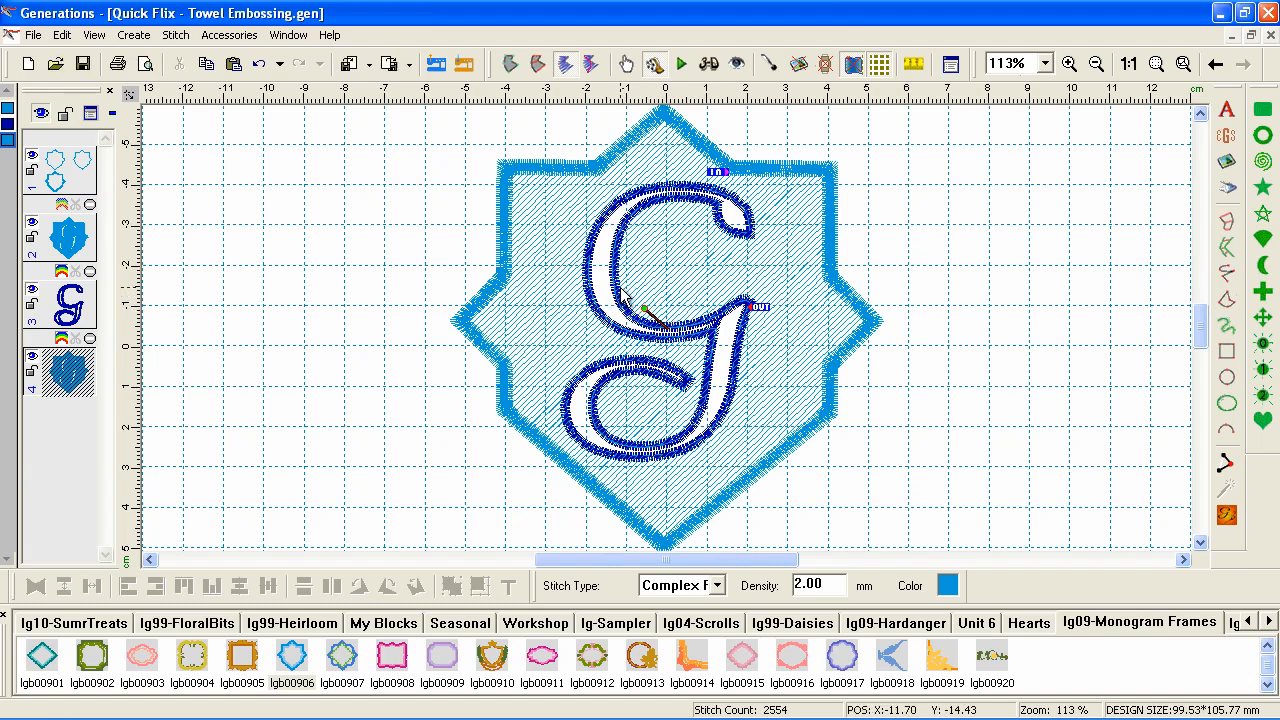
{"action": "left_click", "coordinate": [1220, 512]}
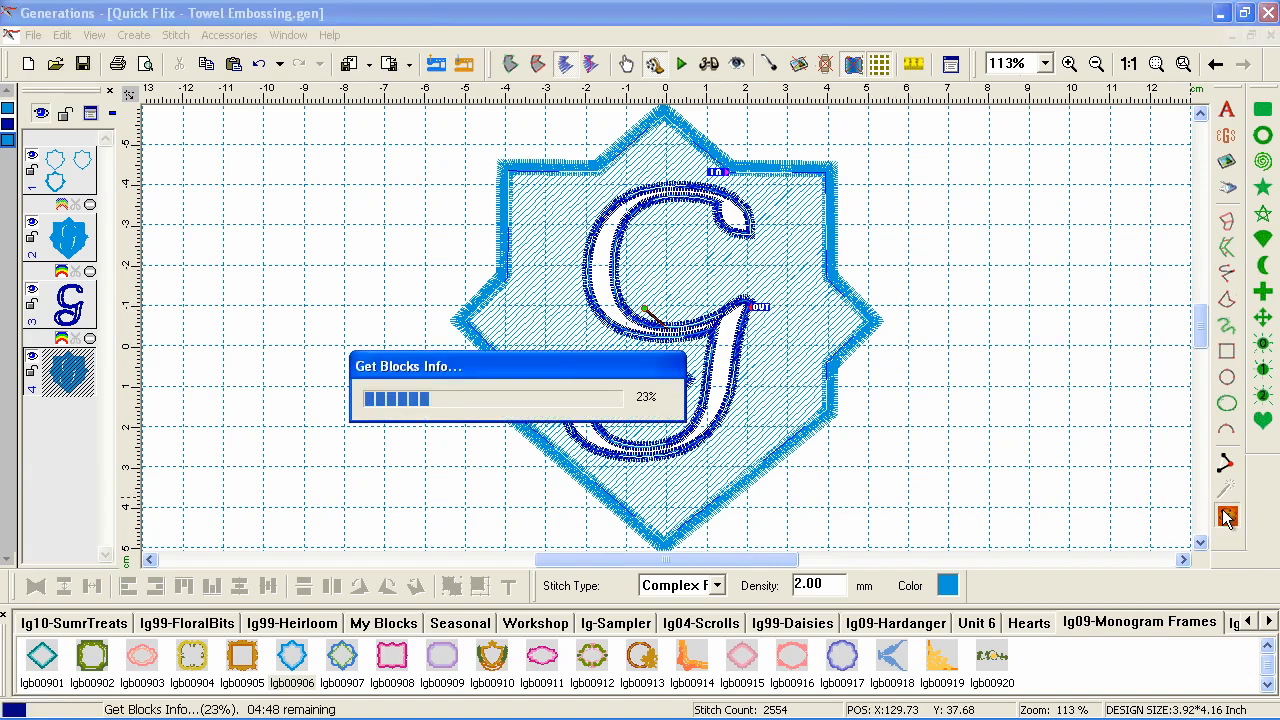
{"action": "left_click_drag", "start_coordinate": [55, 378], "coordinate": [62, 300]}
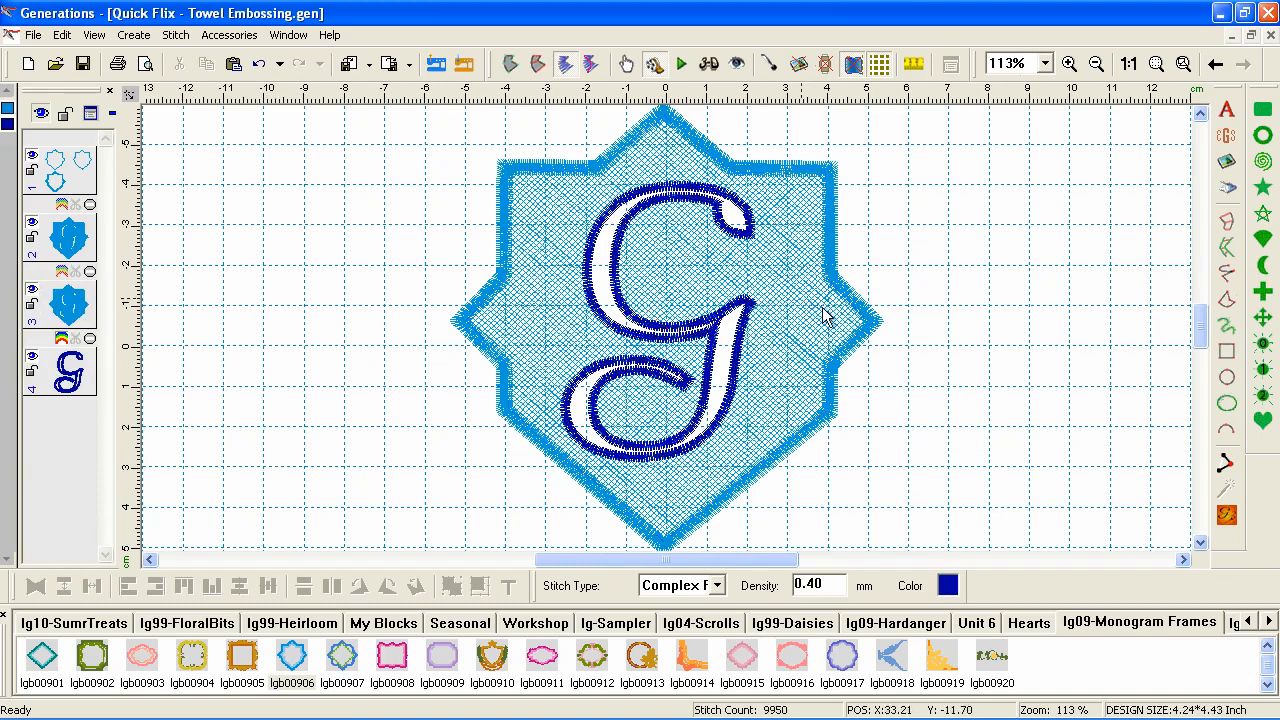
{"action": "left_click", "coordinate": [1228, 516]}
Turn off the Placement and Tack Down stitches of the applique frame, keeping only its satin cover.
{"action": "left_click", "coordinate": [68, 176]}
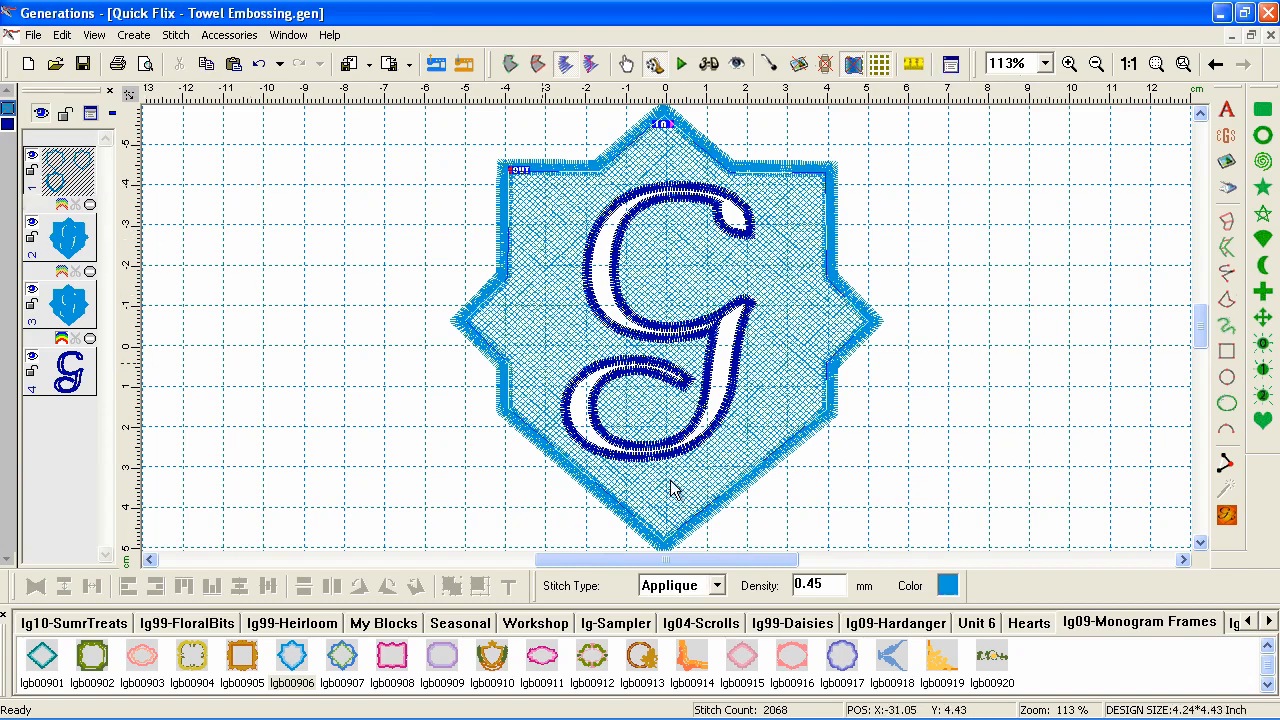
{"action": "double_click", "coordinate": [730, 486]}
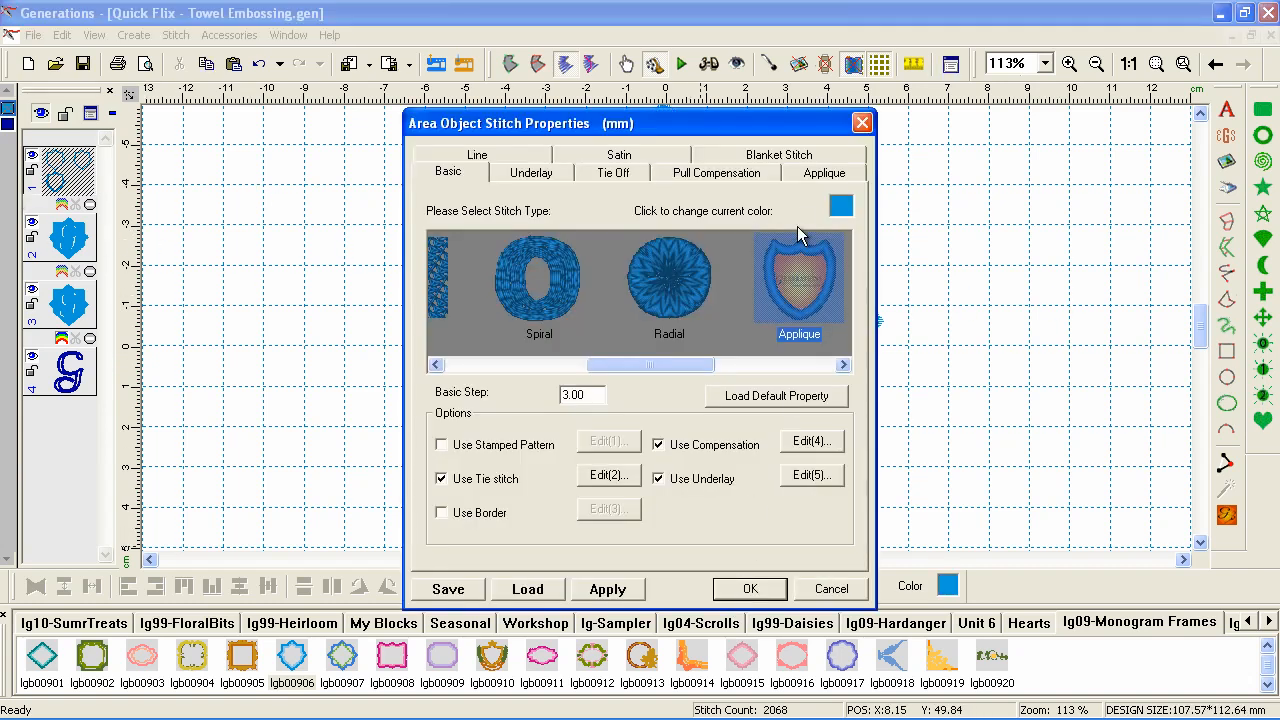
{"action": "left_click", "coordinate": [836, 176]}
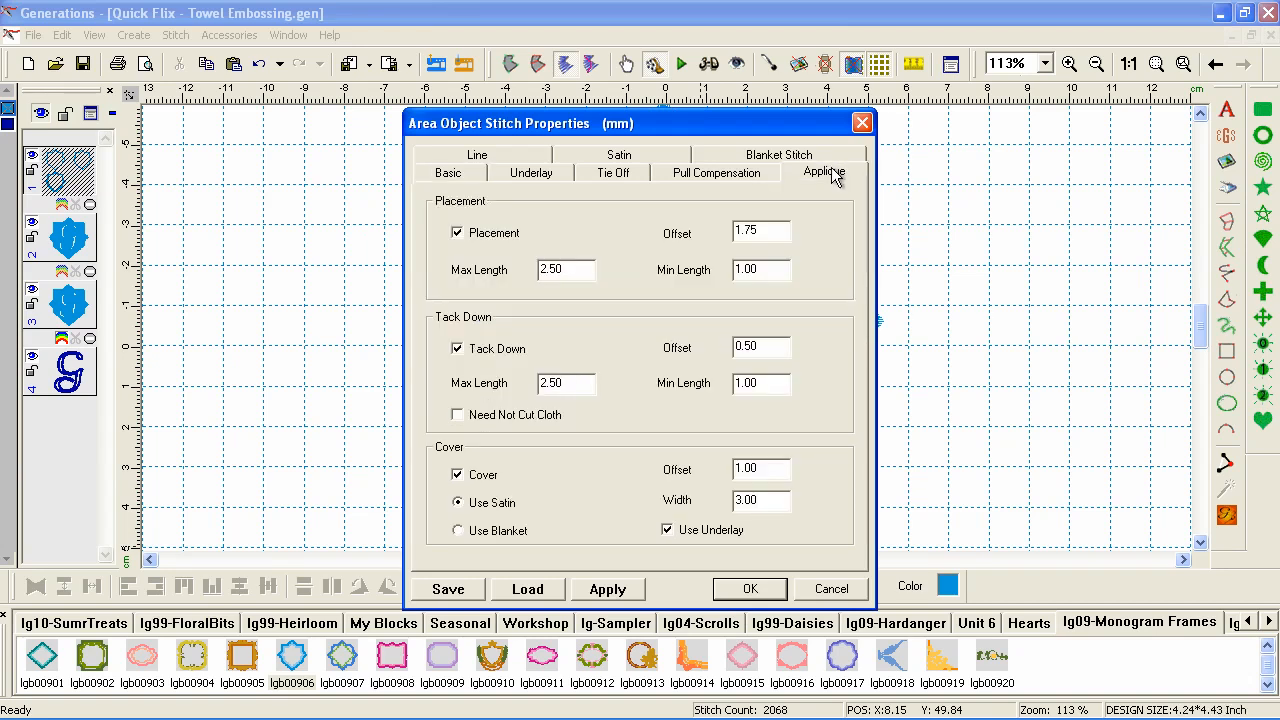
{"action": "left_click", "coordinate": [457, 232]}
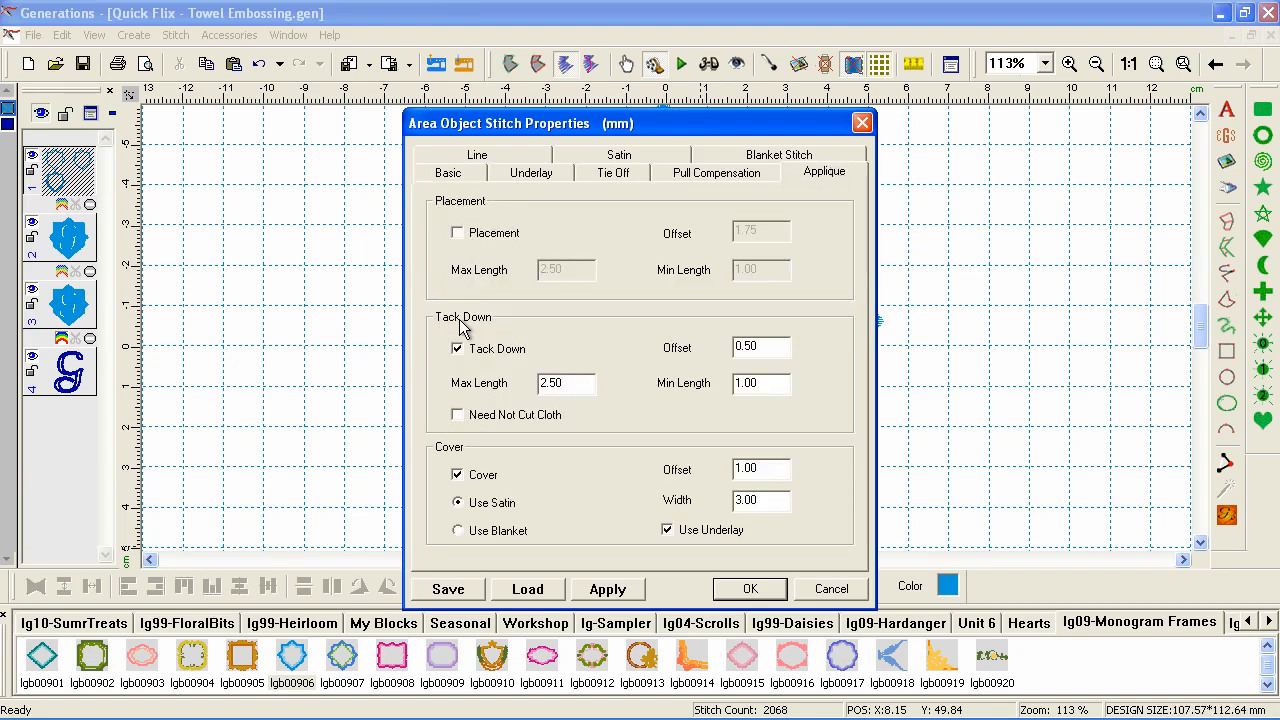
{"action": "left_click", "coordinate": [458, 349]}
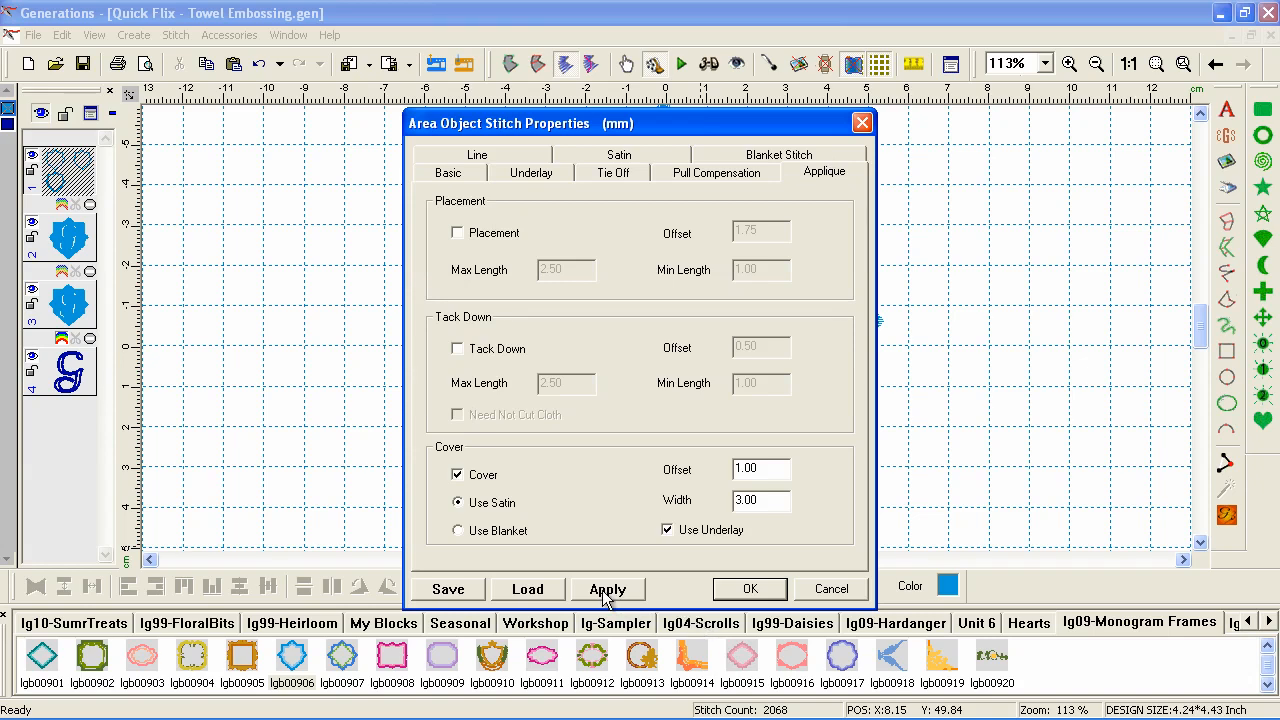
{"action": "left_click", "coordinate": [748, 589]}
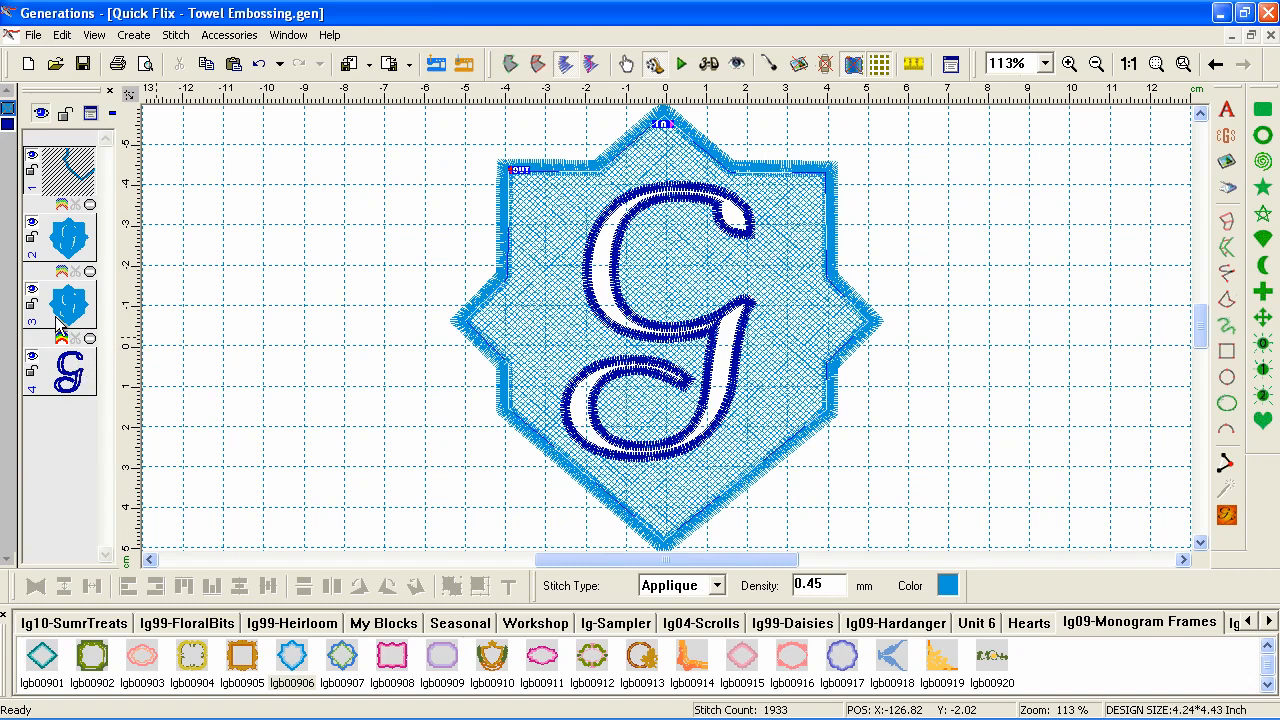
Change the letter outline's thread color to the same light blue as the frame.
{"action": "left_click_drag", "start_coordinate": [10, 125], "coordinate": [9, 110]}
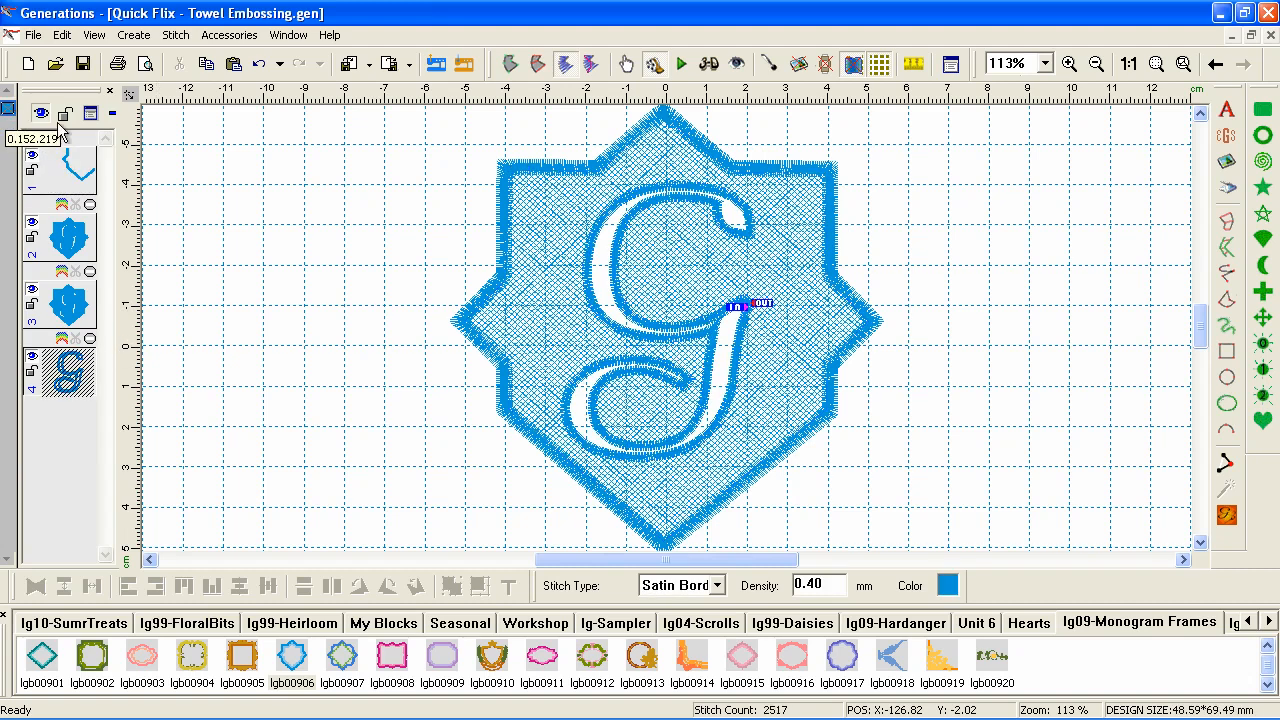
{"action": "left_click", "coordinate": [369, 204]}
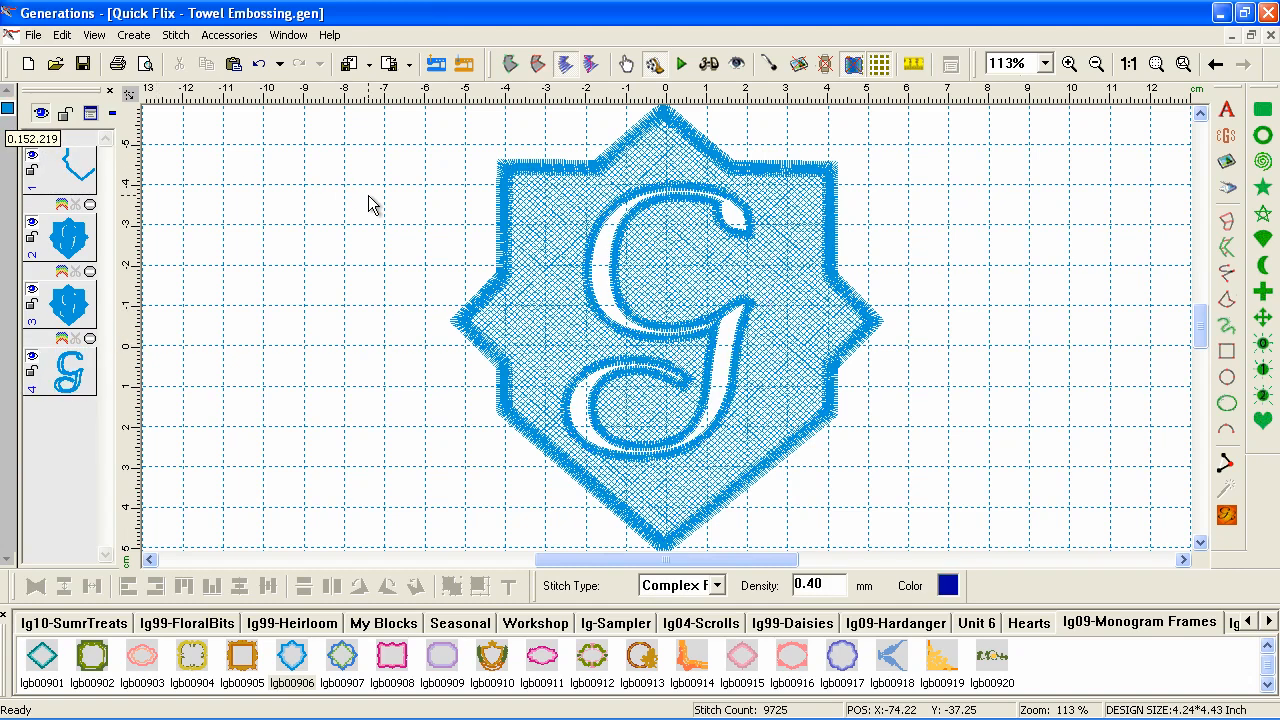